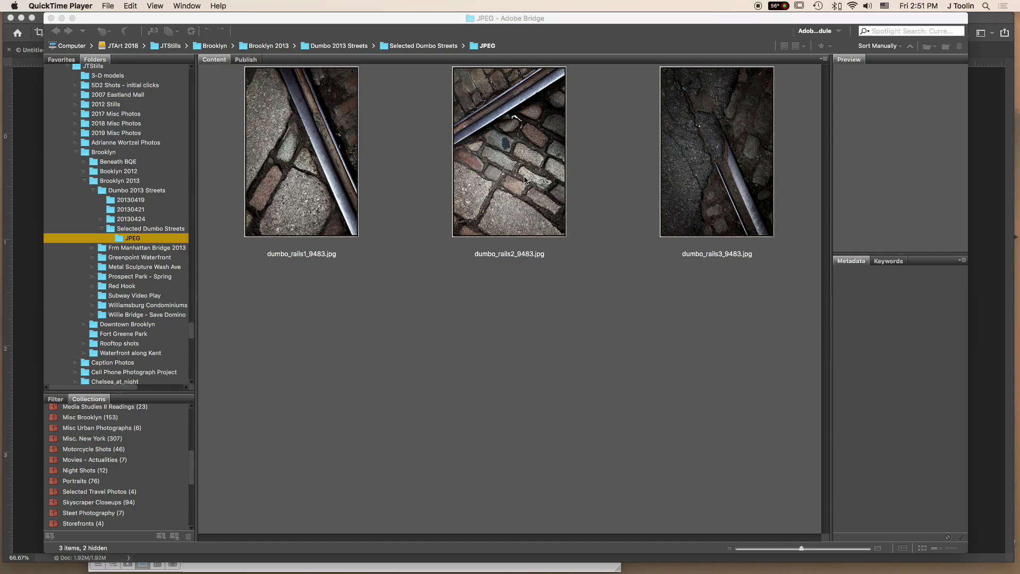
Select dumbo_rails1 and dumbo_rails2 and load them into Photoshop as layers in one document.
left_click(340, 168)
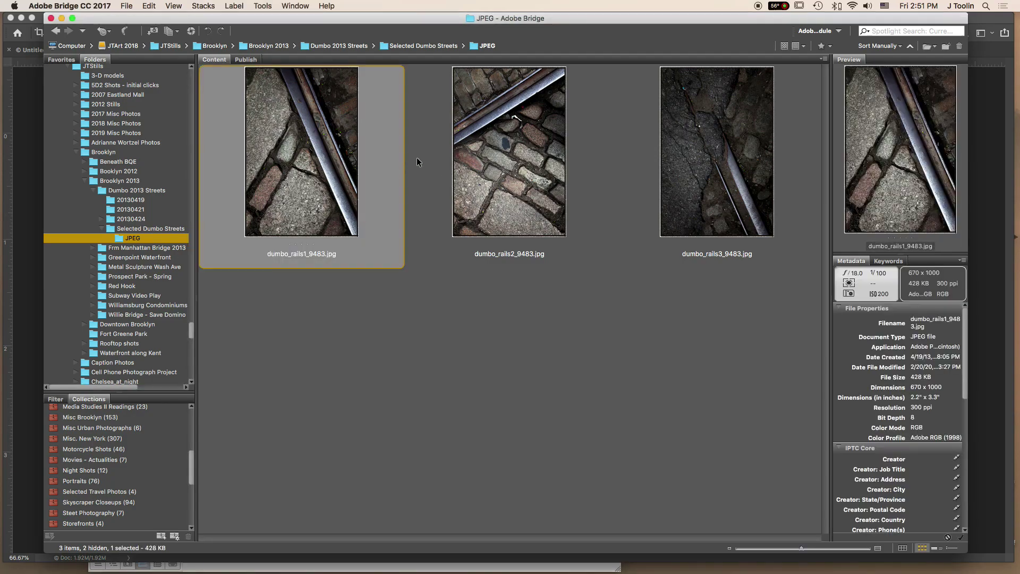
left_click(488, 144, "super")
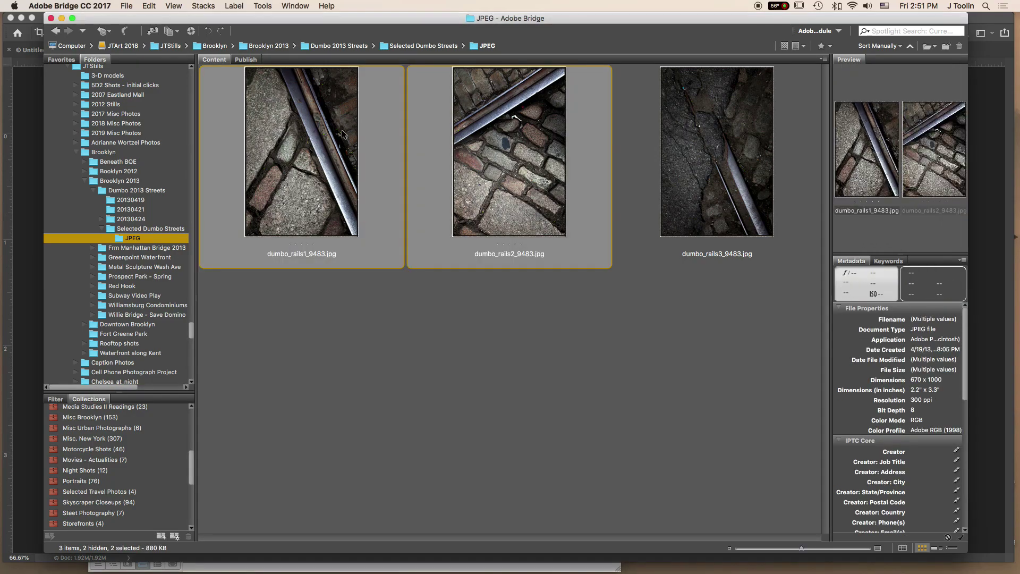
left_click(262, 6)
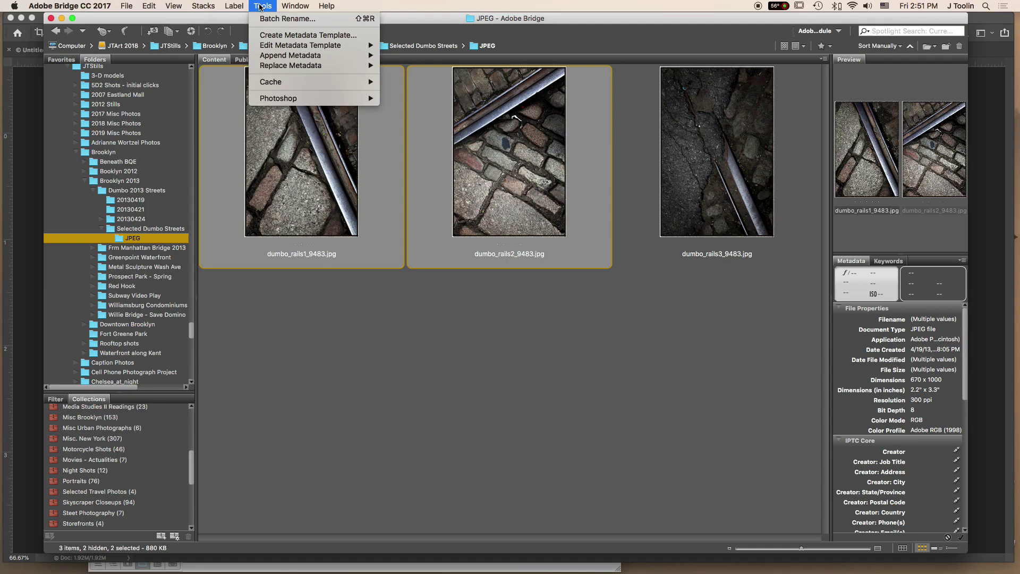
mouse_move(285, 104)
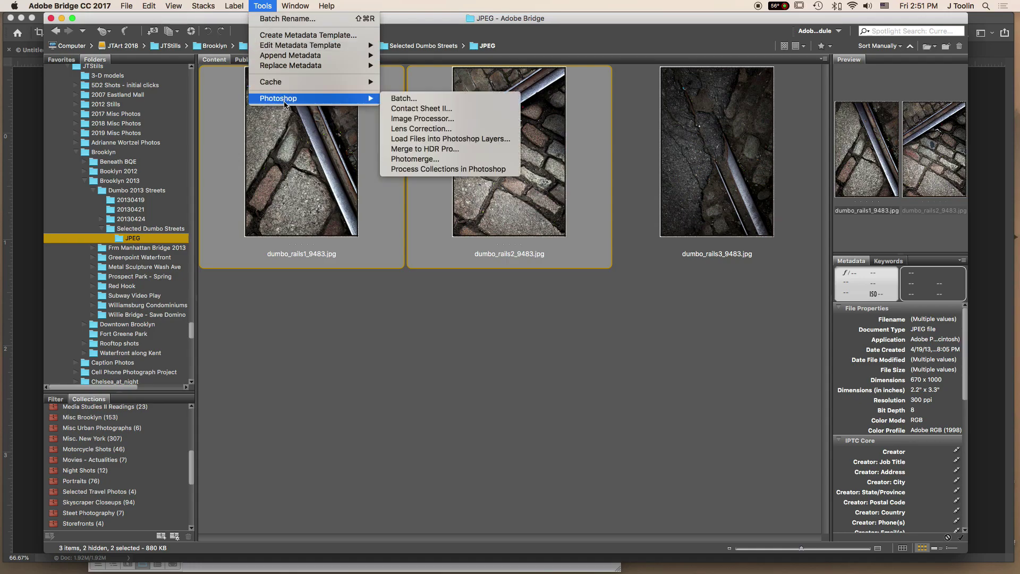
left_click(414, 140)
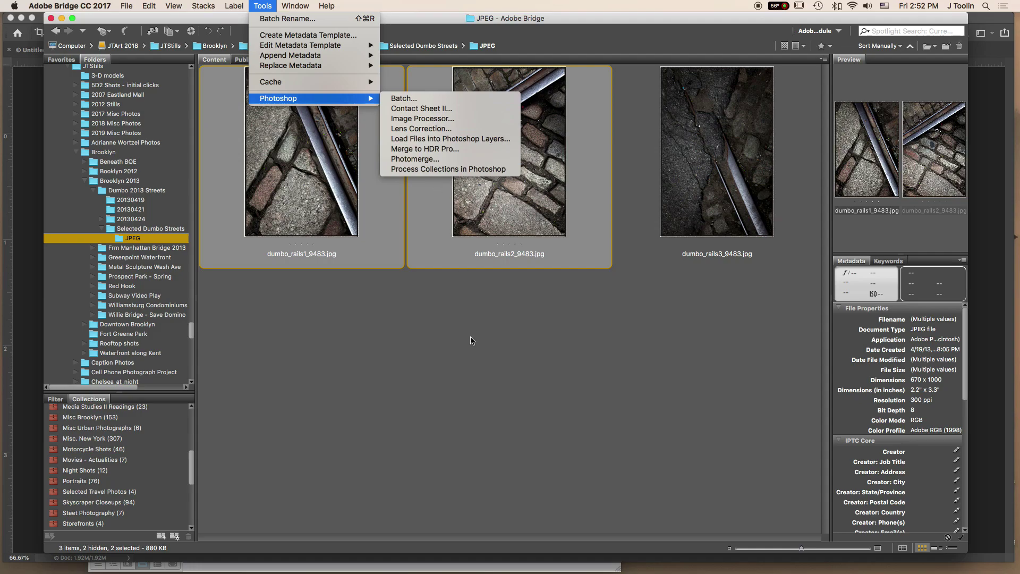
Select only dumbo_rails1_9483.jpg in Bridge and move the Bridge window aside to reveal Photoshop.
left_click(492, 354)
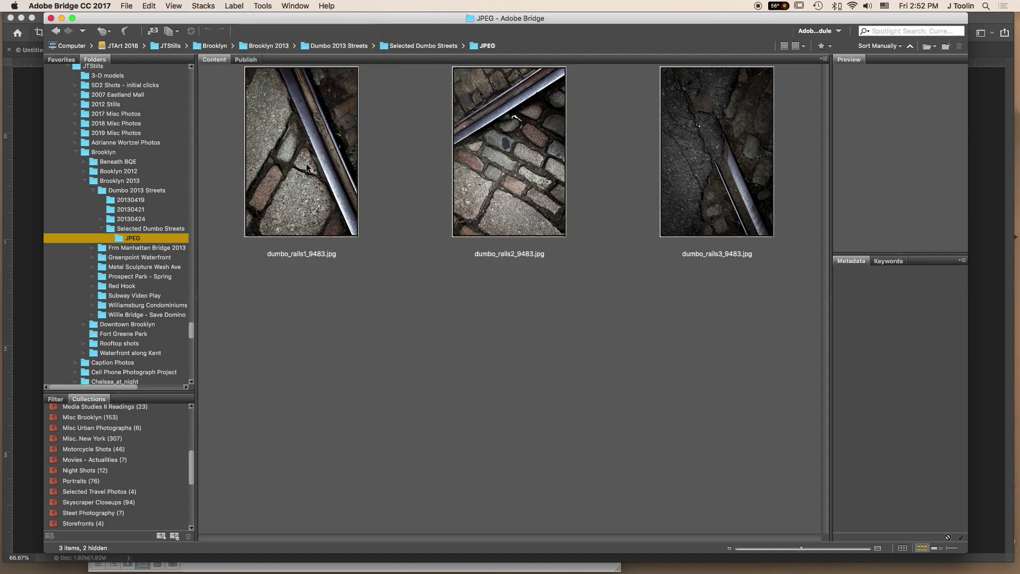
left_click(310, 176)
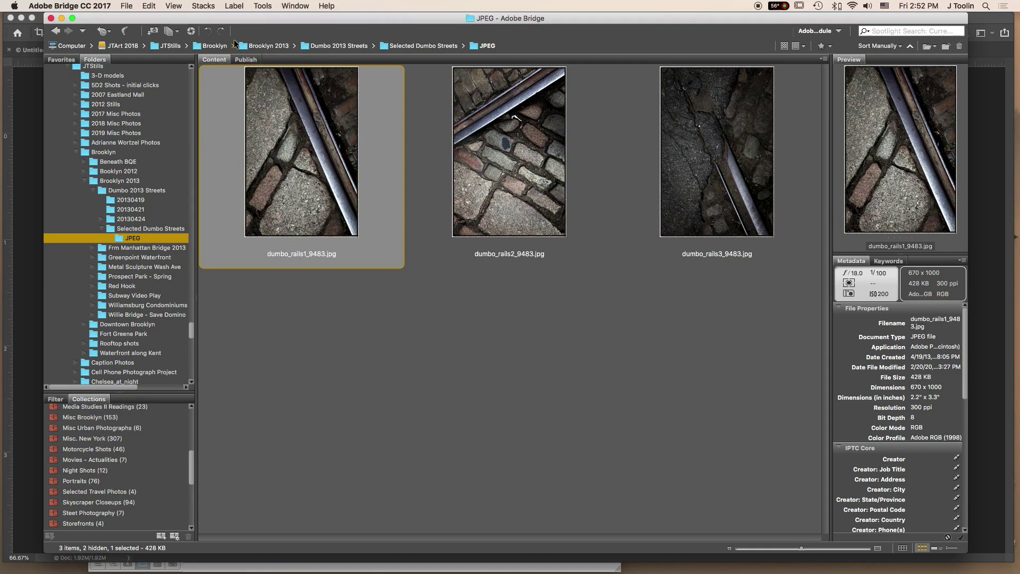
left_click_drag(217, 20, 526, 154)
Bring Photoshop forward and review the dumbo_rails2, dumbo_rails1 and Untitled1 documents.
left_click(361, 90)
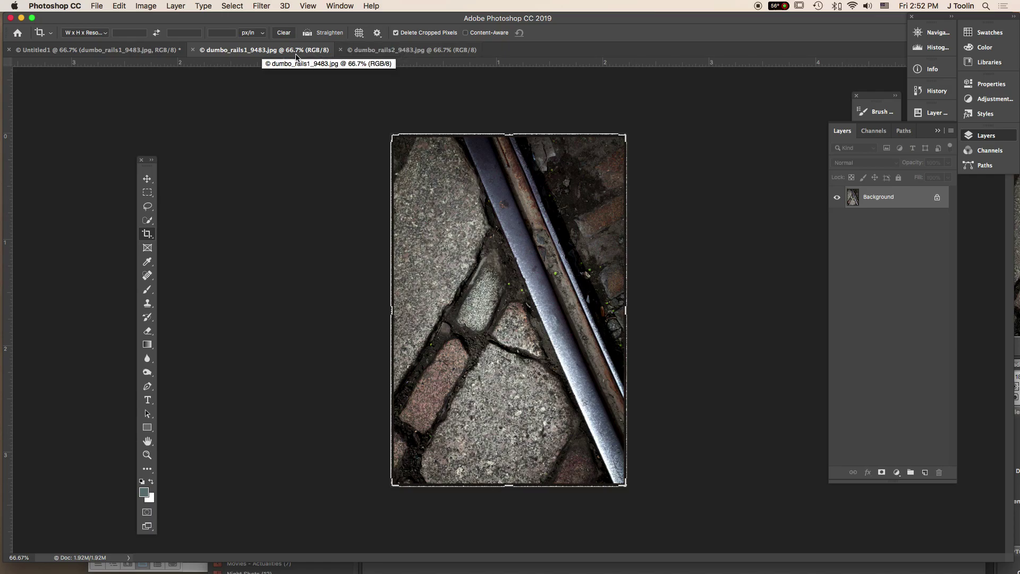
left_click(421, 51)
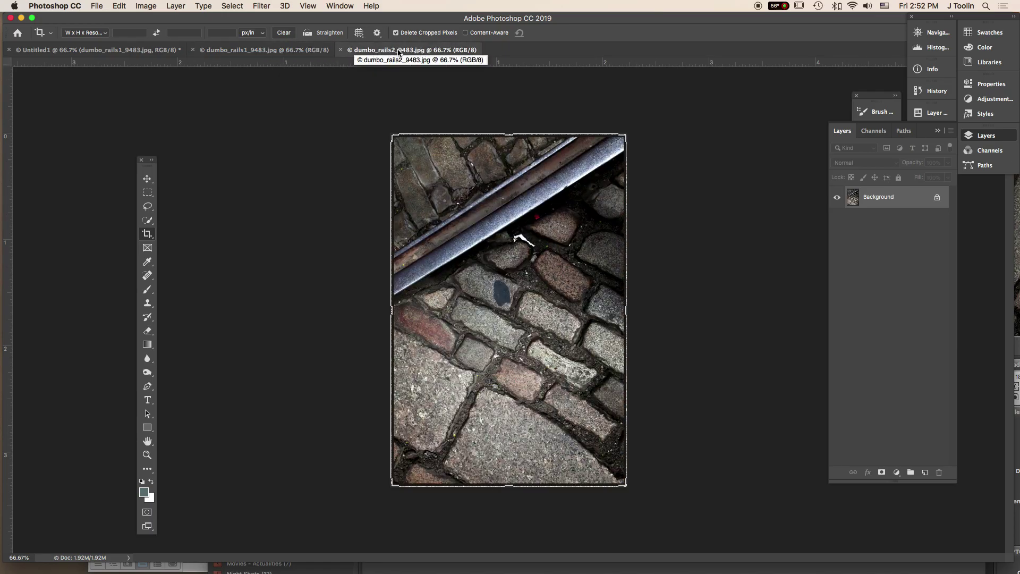
left_click(304, 51)
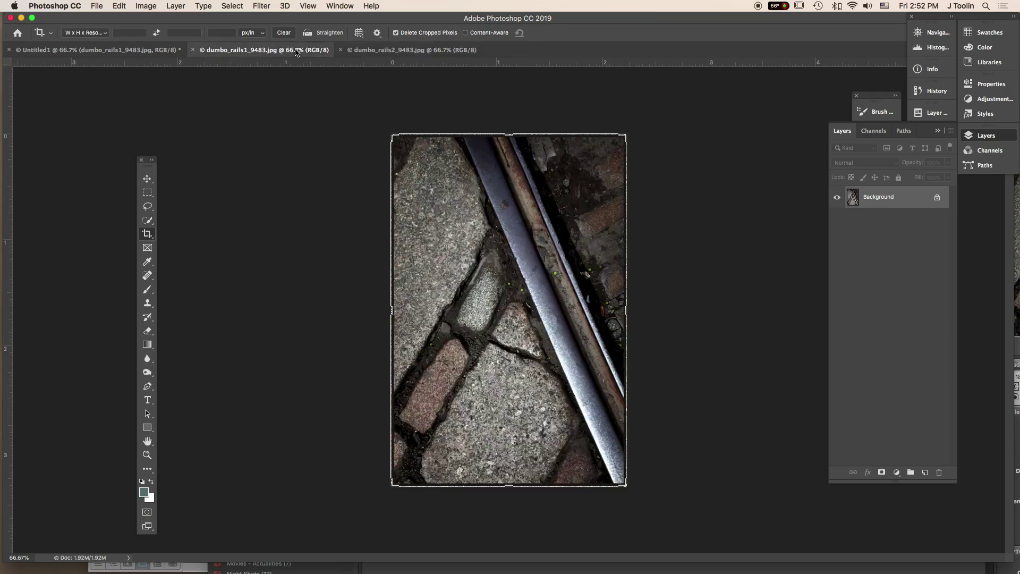
left_click(374, 51)
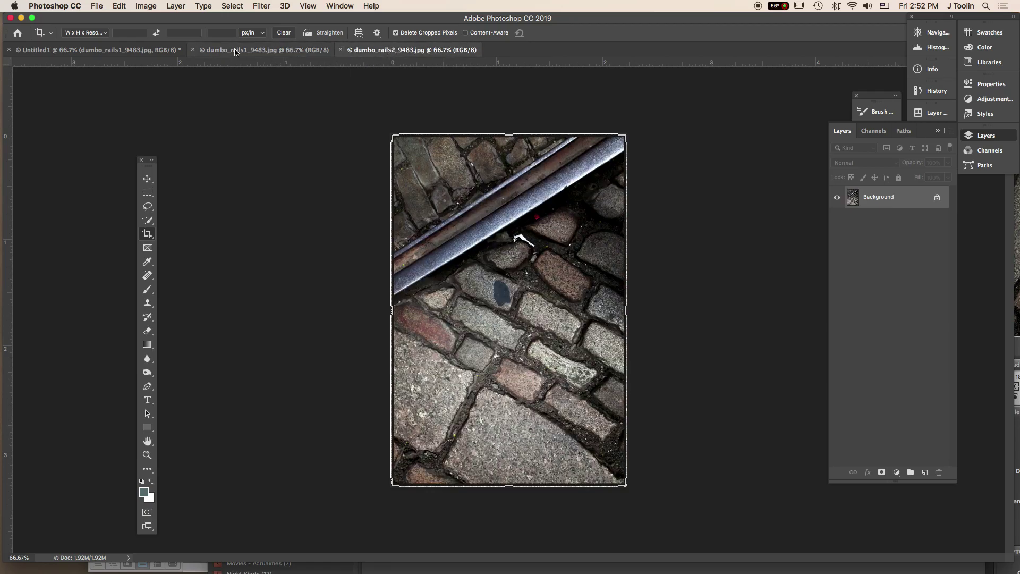
left_click(125, 53)
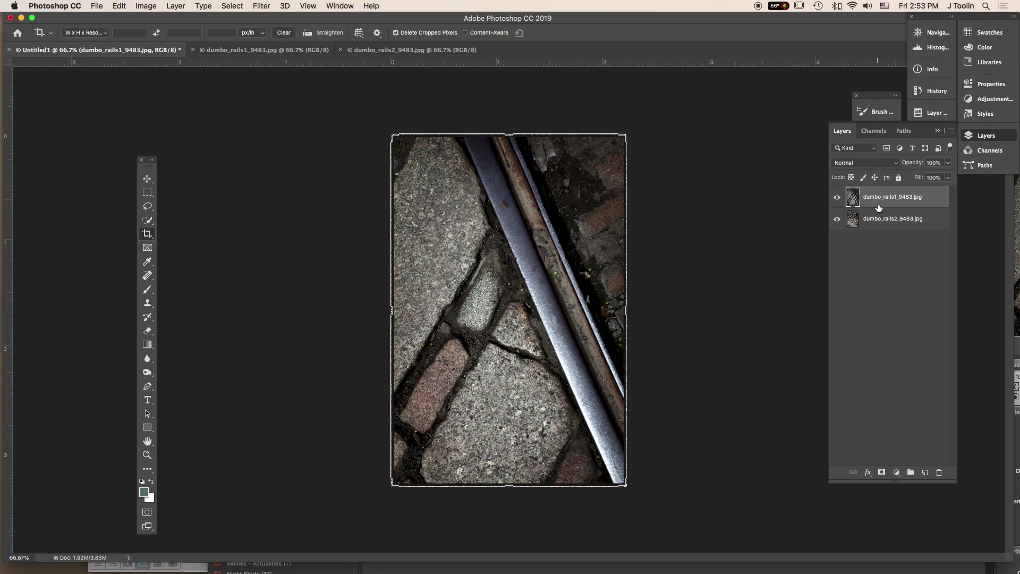
Toggle the dumbo_rails1 layer's visibility in Untitled1 to compare, then return to dumbo_rails1_9483.jpg.
left_click(838, 198)
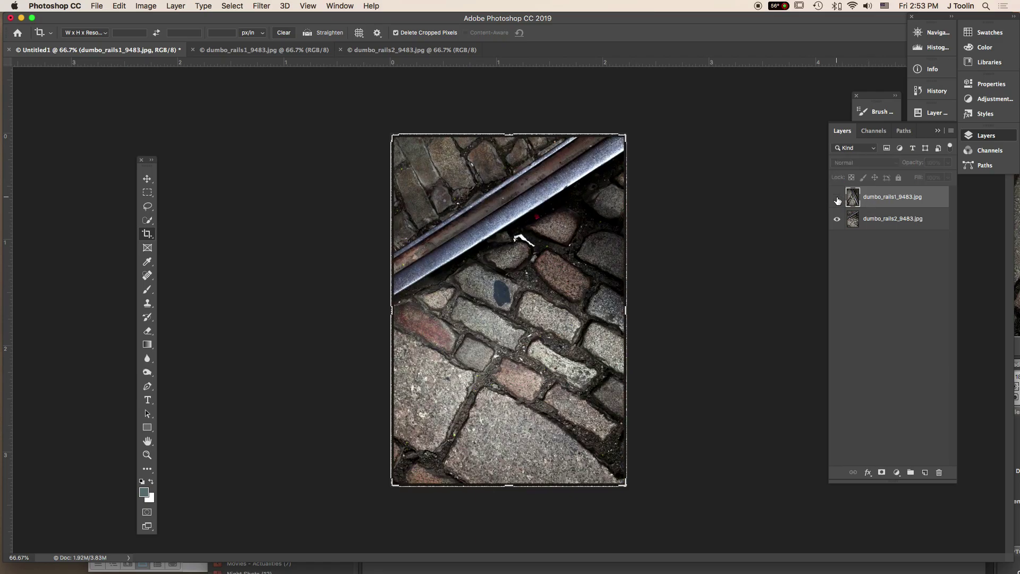
left_click(838, 198)
left_click(838, 197)
left_click(838, 197)
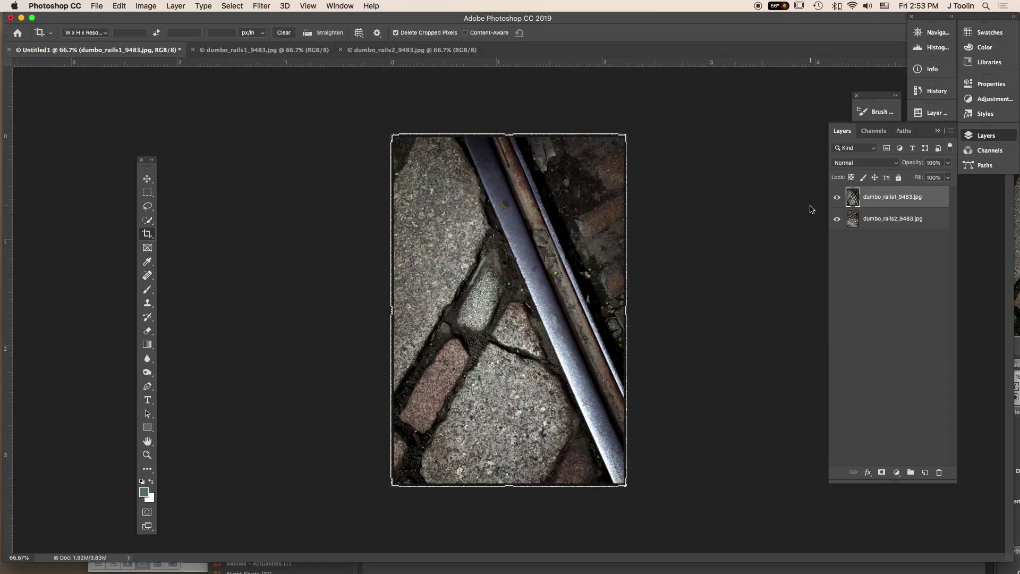
left_click(226, 53)
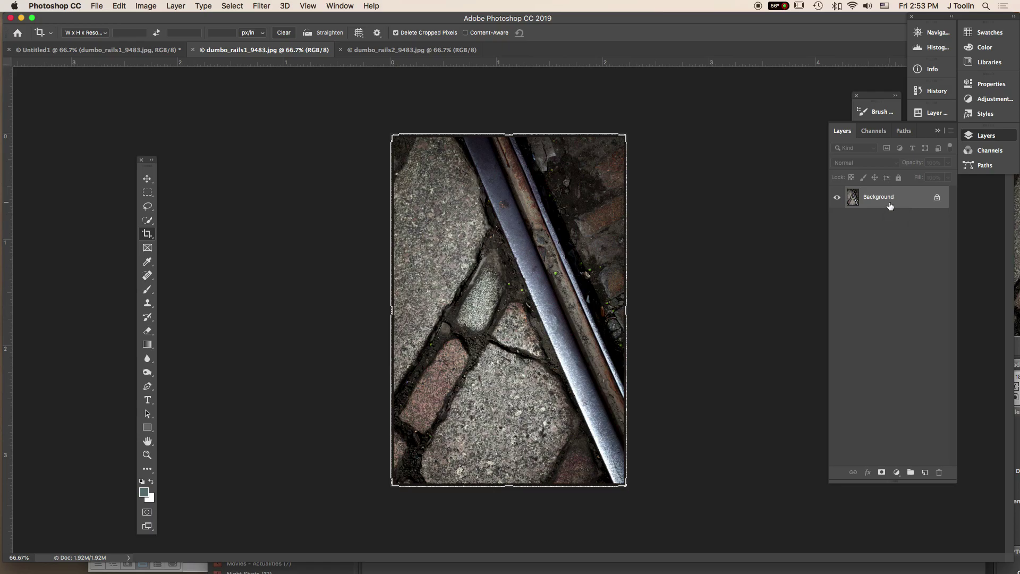
Unlock dumbo_rails1's Background into an editable Layer 0 and bring up the Image menu.
left_click(938, 200)
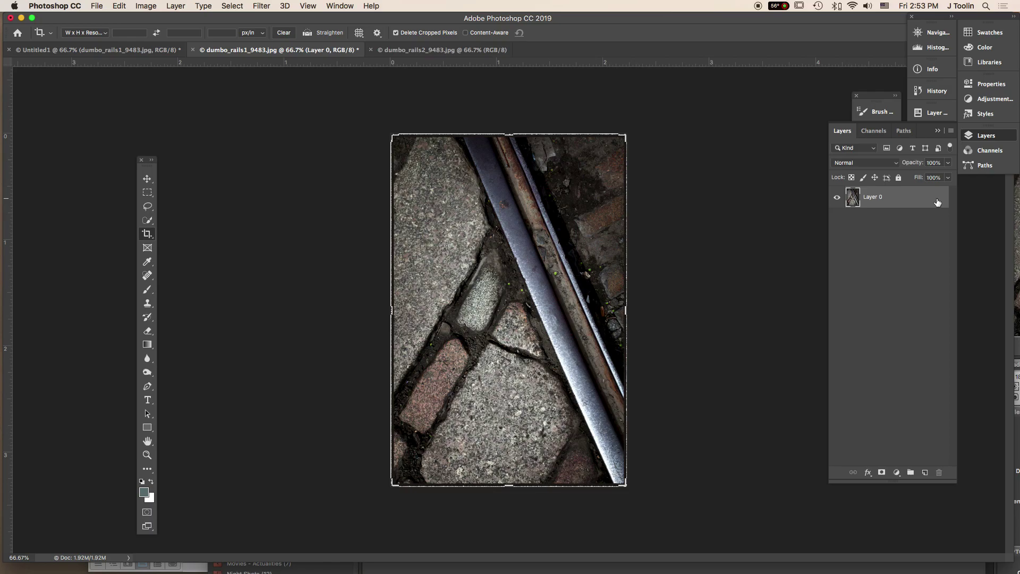
left_click(145, 6)
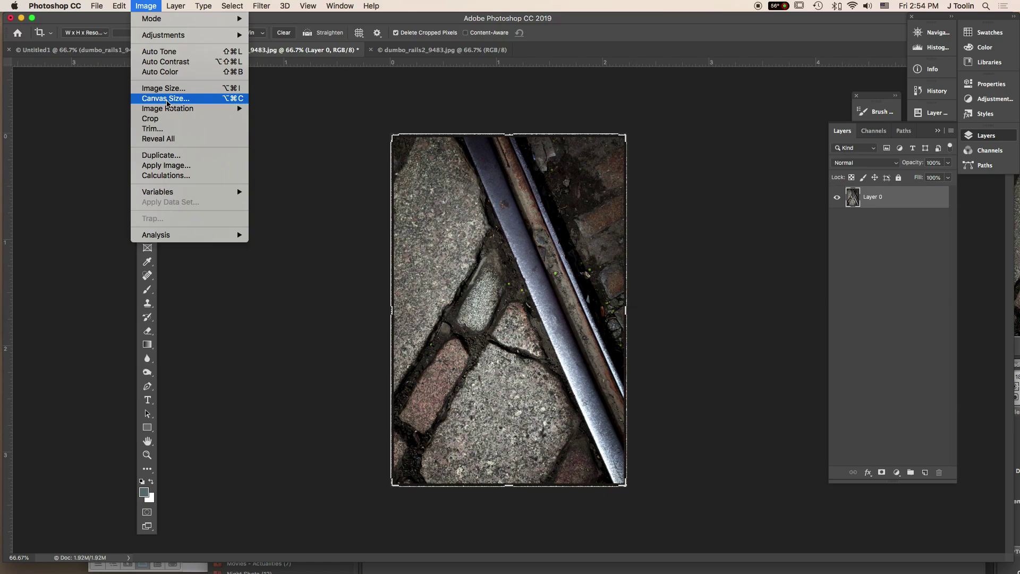
Open Canvas Size for dumbo_rails1 and enter a new width of 4.5 inches.
left_click(166, 100)
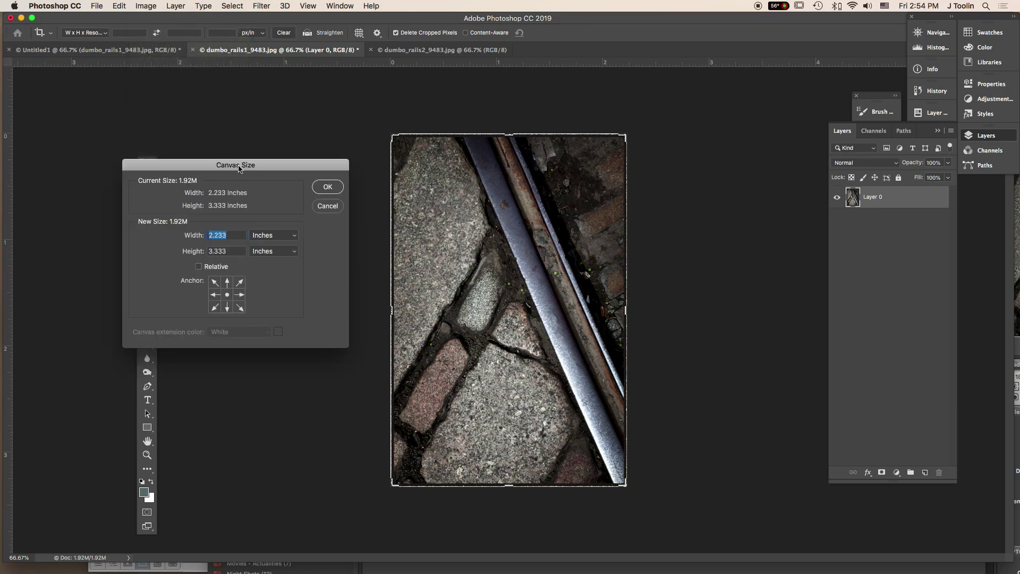
left_click_drag(197, 166, 328, 107)
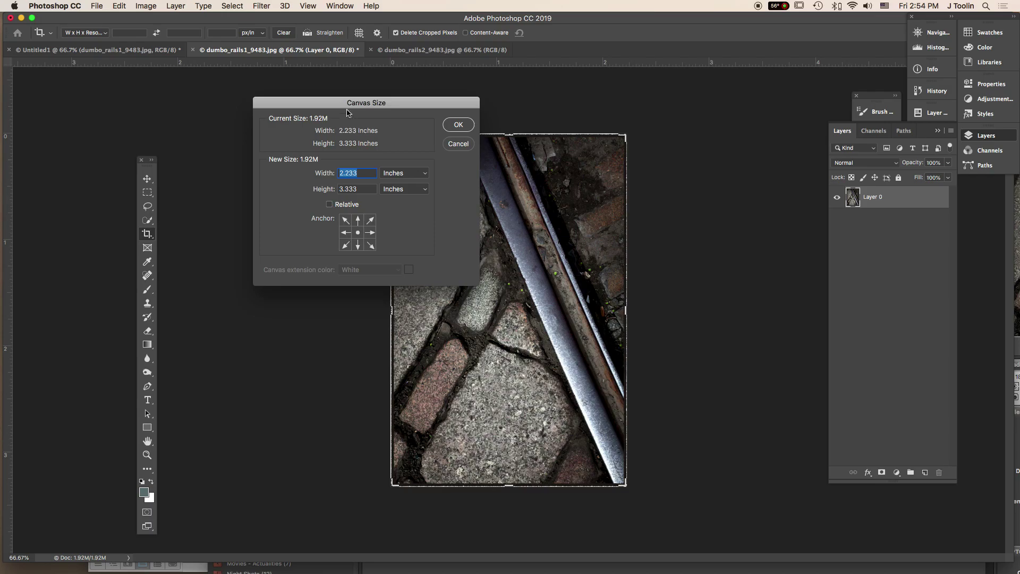
left_click_drag(344, 104, 275, 84)
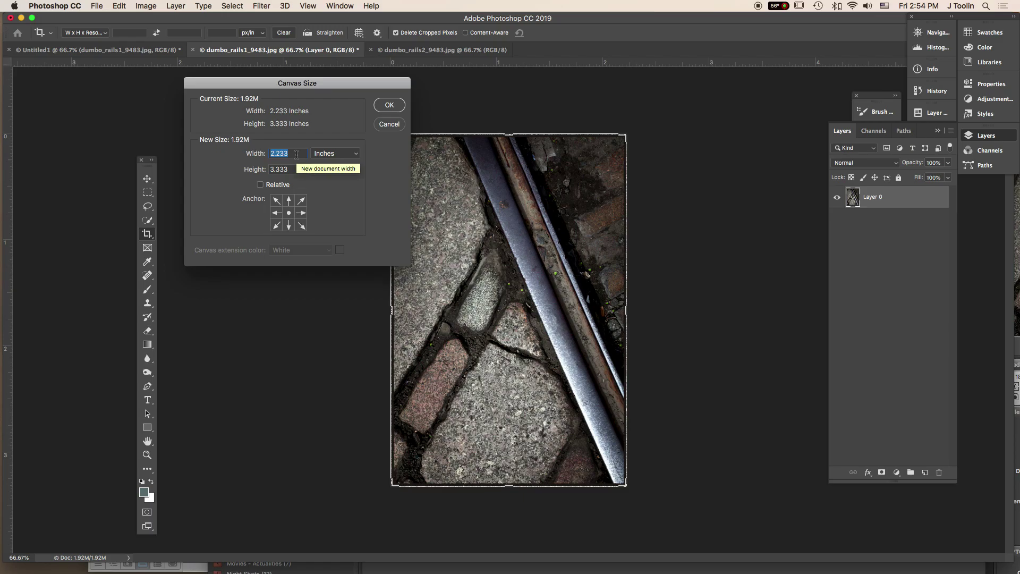
type("4")
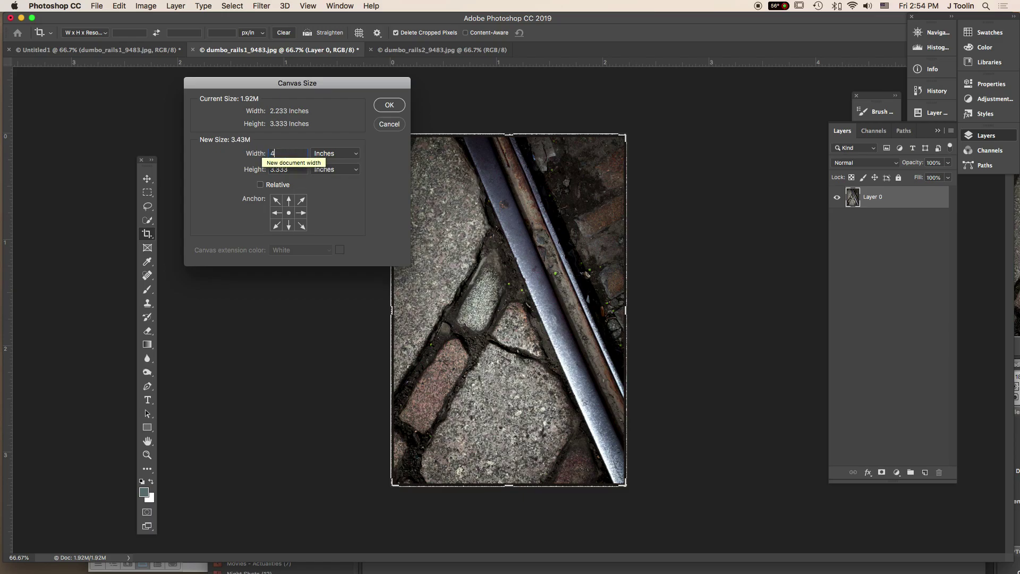
type(".5")
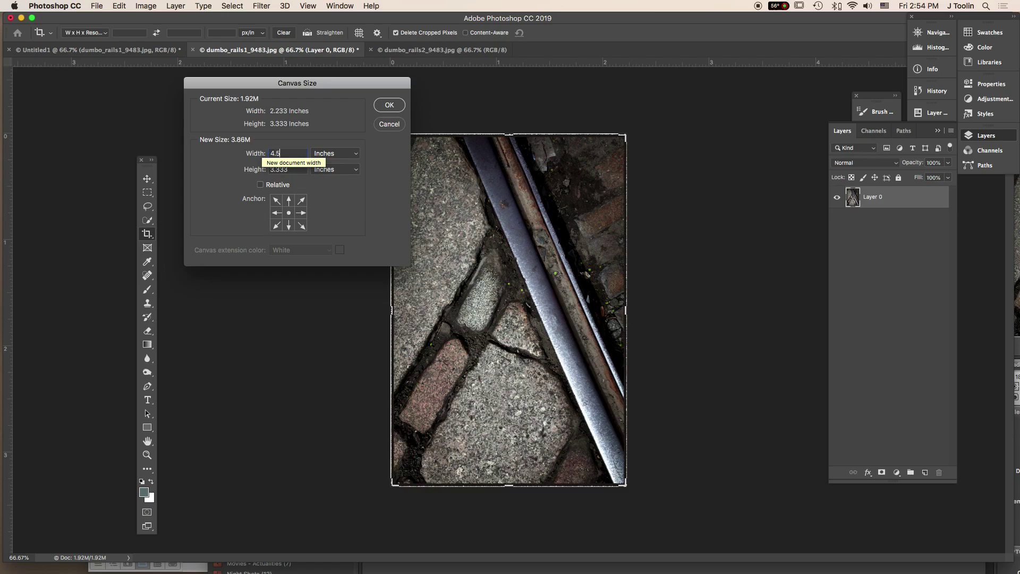
left_click(355, 156)
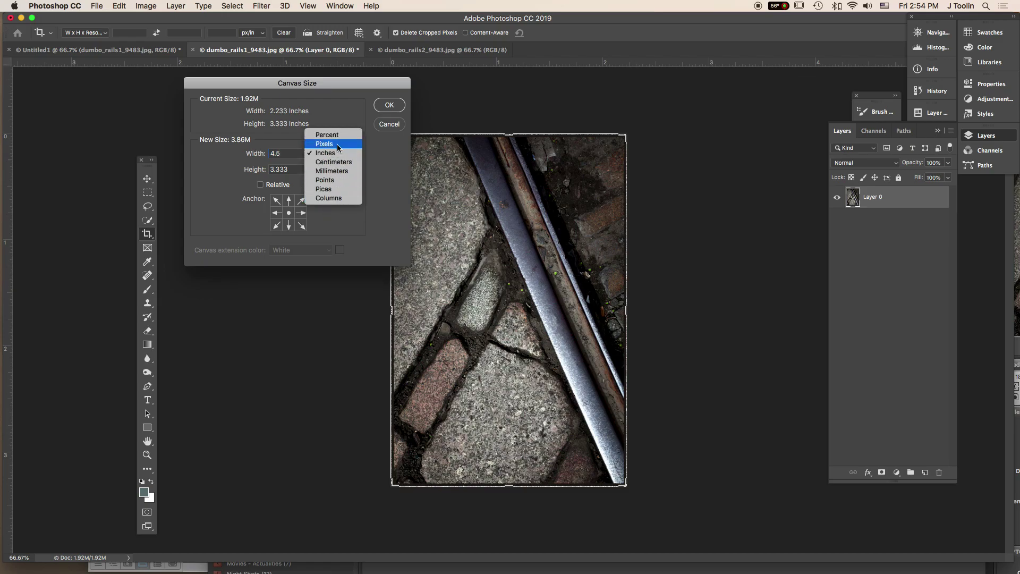
Resize the canvas to 4.5 × 3.5 inches, anchored middle-left so empty space extends rightward.
left_click(333, 156)
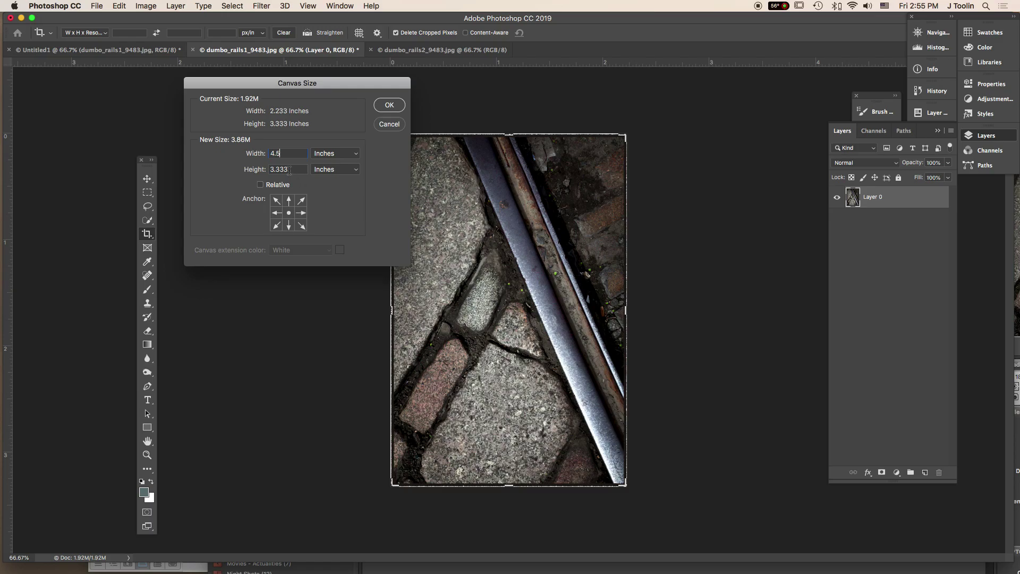
double_click(293, 170)
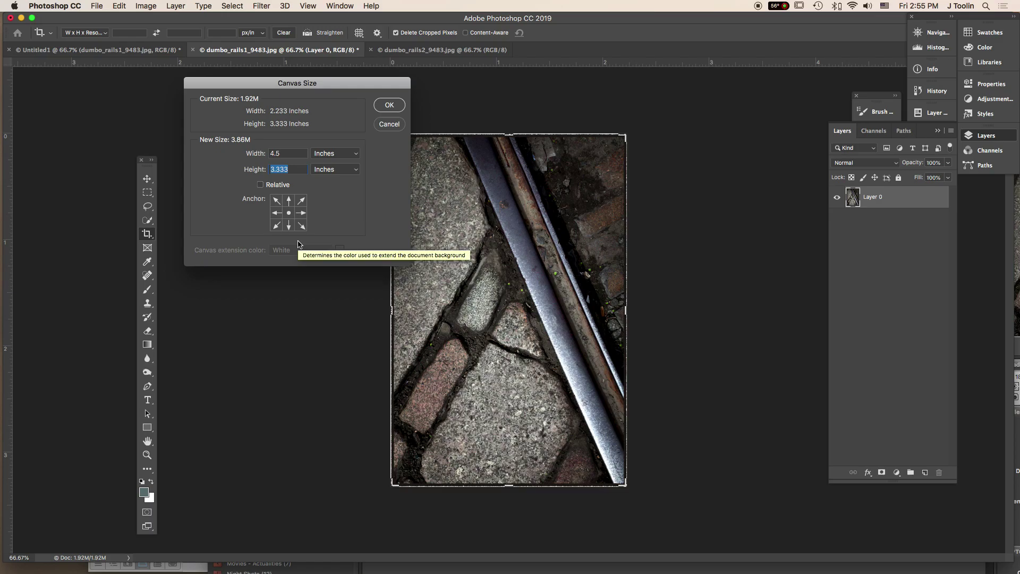
type("3.5")
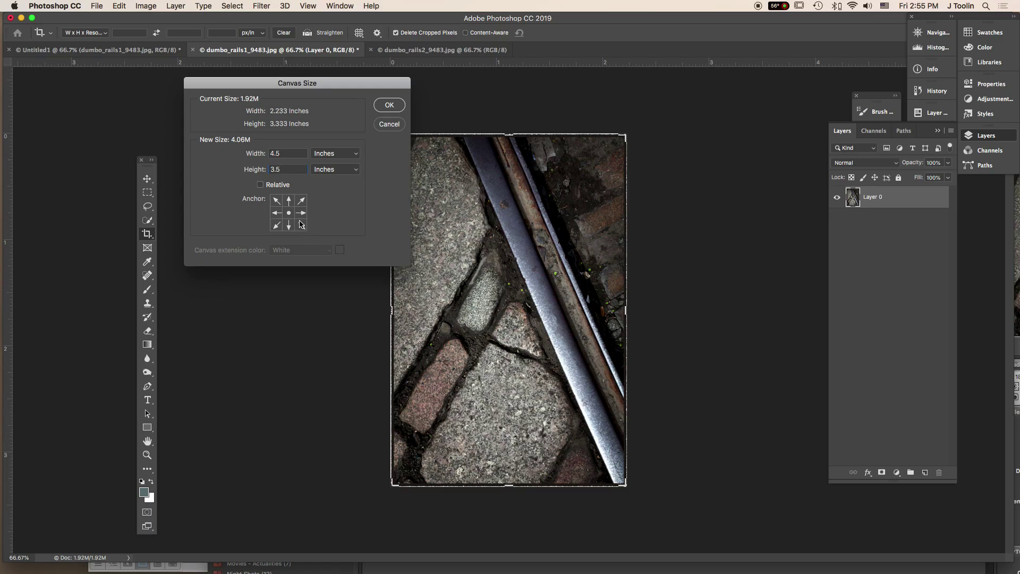
left_click(278, 216)
left_click(300, 214)
left_click(288, 225)
left_click(301, 225)
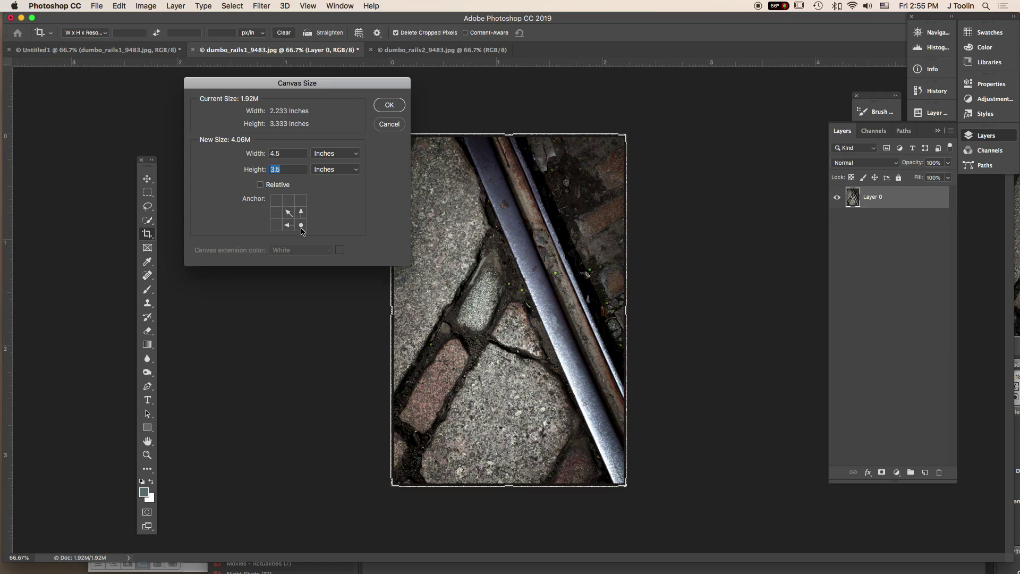
left_click(276, 213)
left_click(389, 105)
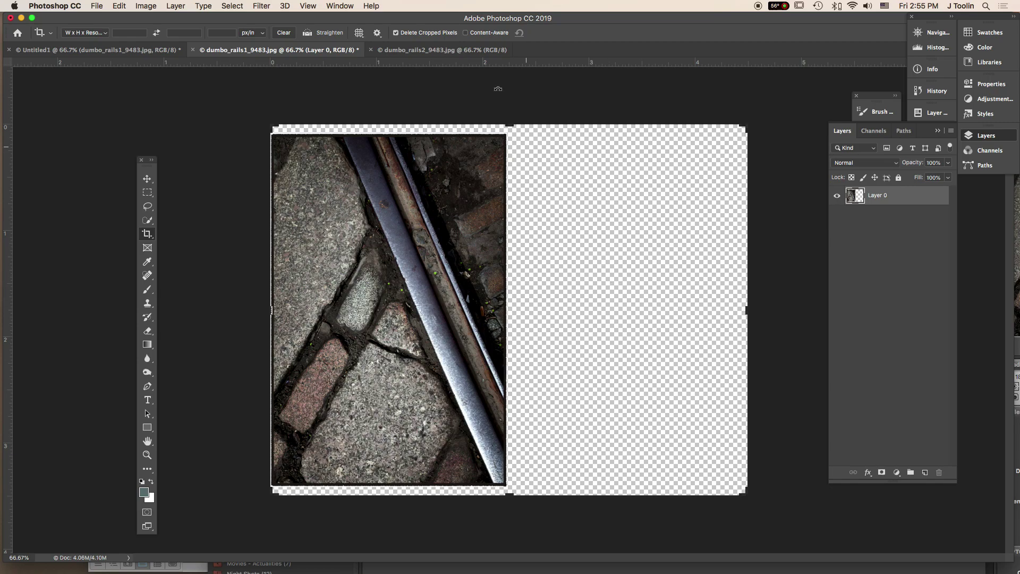
Unlock dumbo_rails2's Background into Layer 0 and drag it with the Move tool onto the dumbo_rails1 tab.
left_click(436, 51)
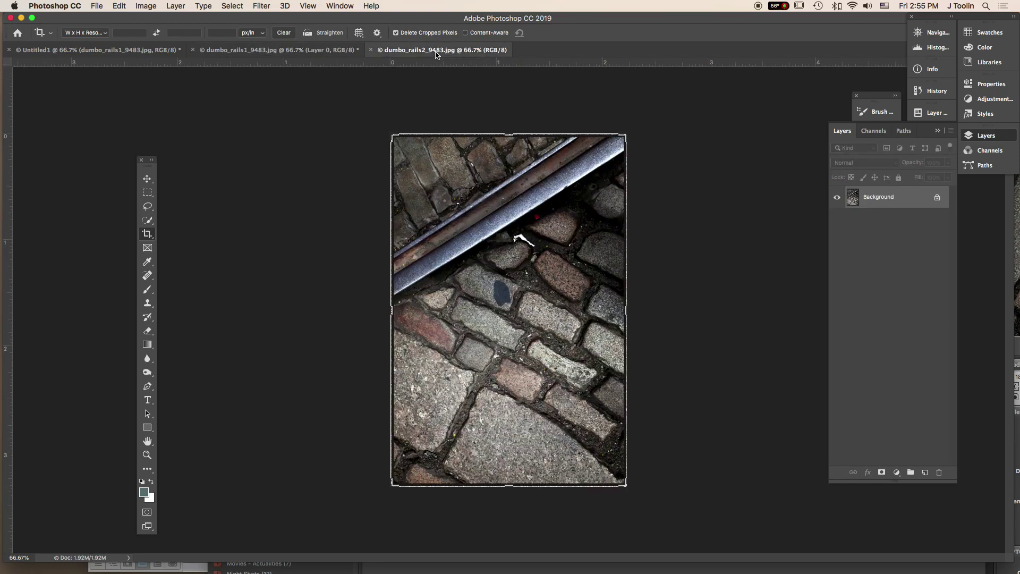
left_click(148, 180)
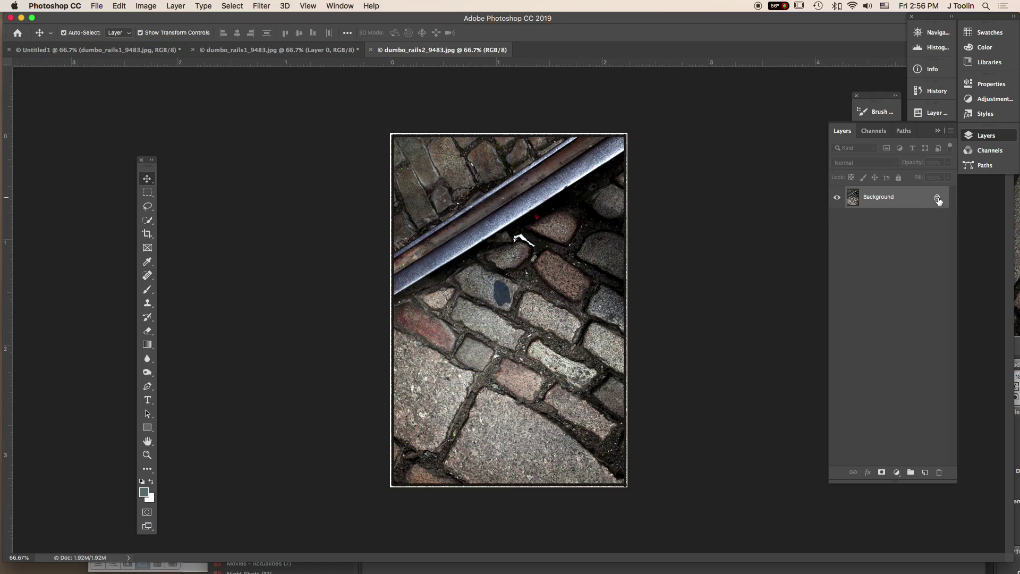
left_click(938, 199)
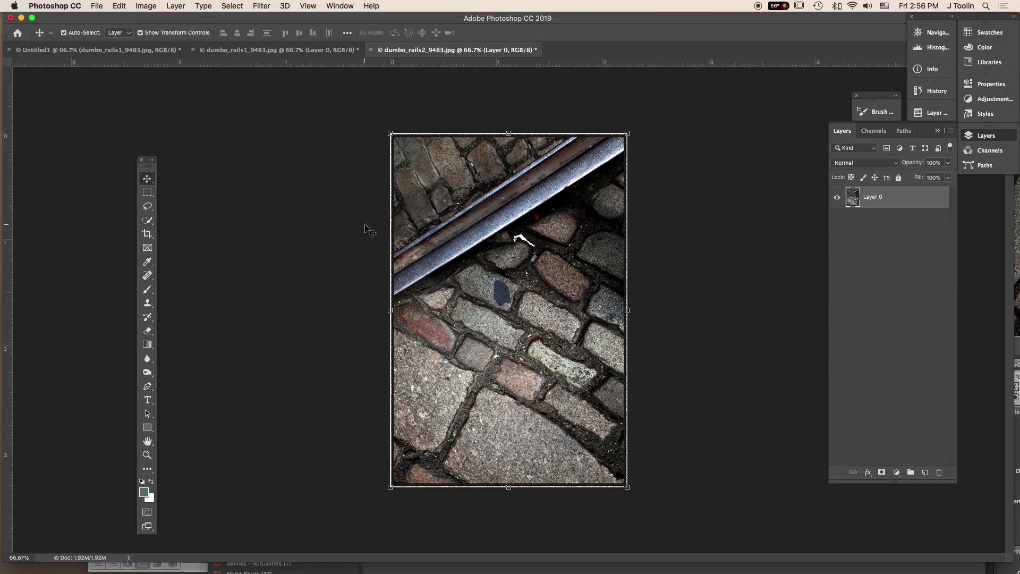
left_click_drag(502, 255, 582, 203)
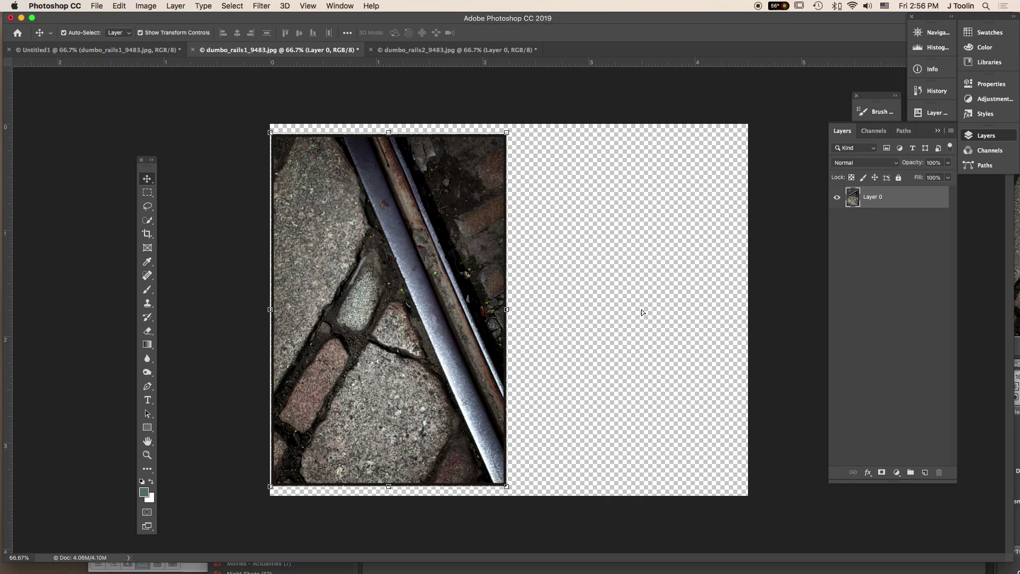
Drop the second photo onto the widened canvas, delete that copy, and bring up the File menu.
left_click_drag(642, 309, 642, 308)
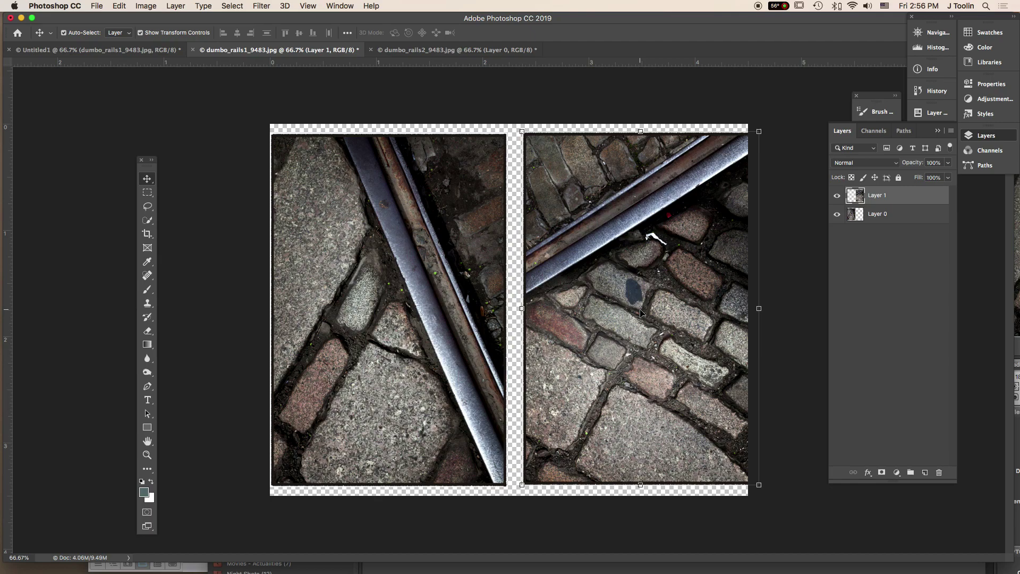
key("Delete")
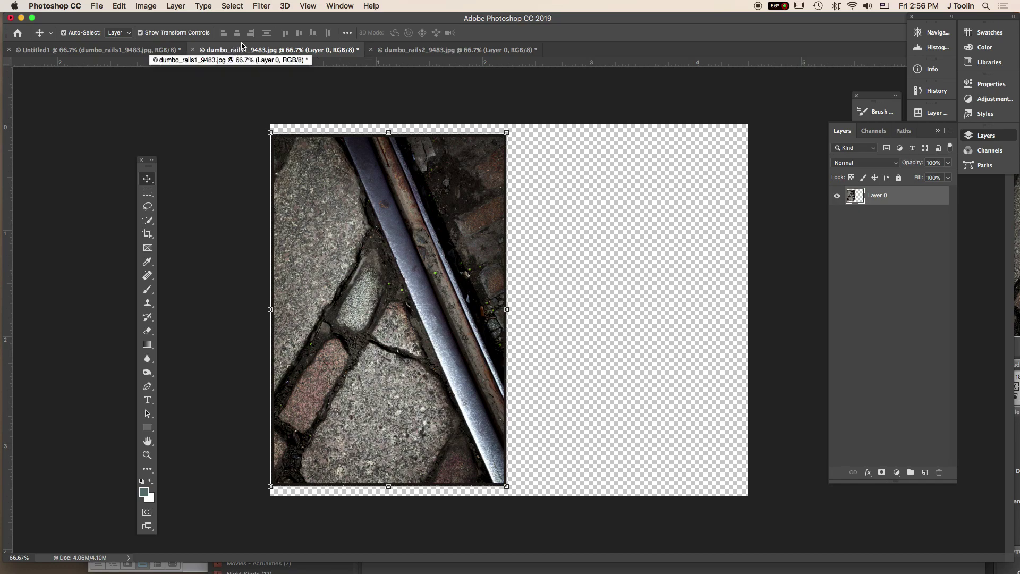
left_click(97, 7)
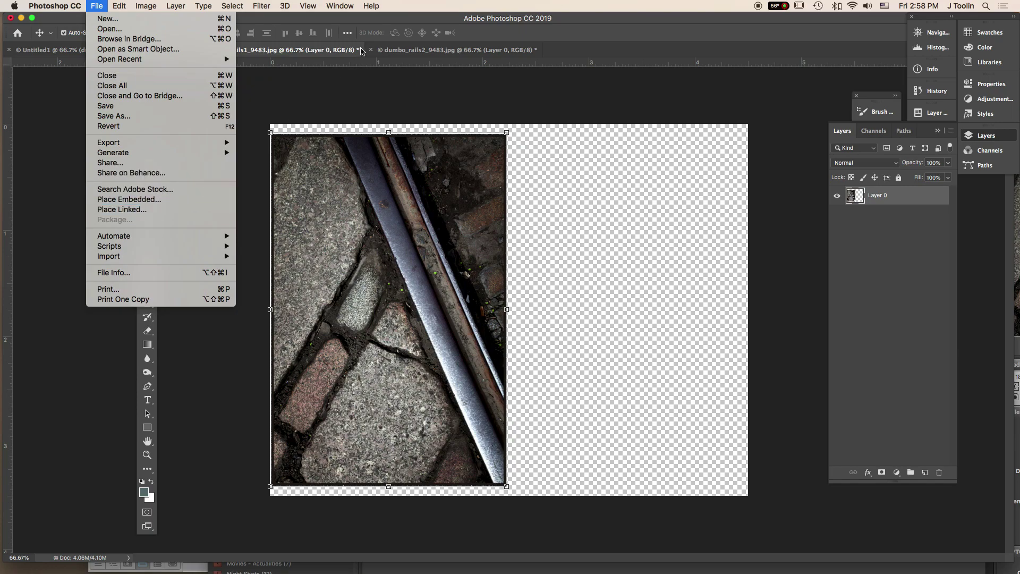
Choose Place Embedded to browse the JPEG folder of dumbo_rails photos.
left_click(131, 201)
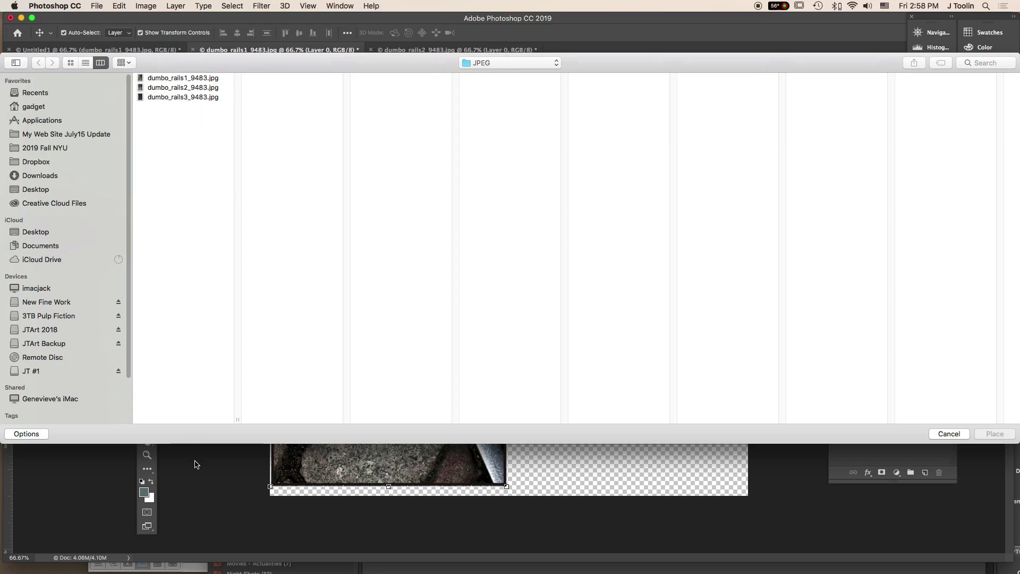
Place dumbo_rails2_9483.jpg and align it flush in the canvas's right half beside the first photo.
left_click_drag(235, 420, 320, 419)
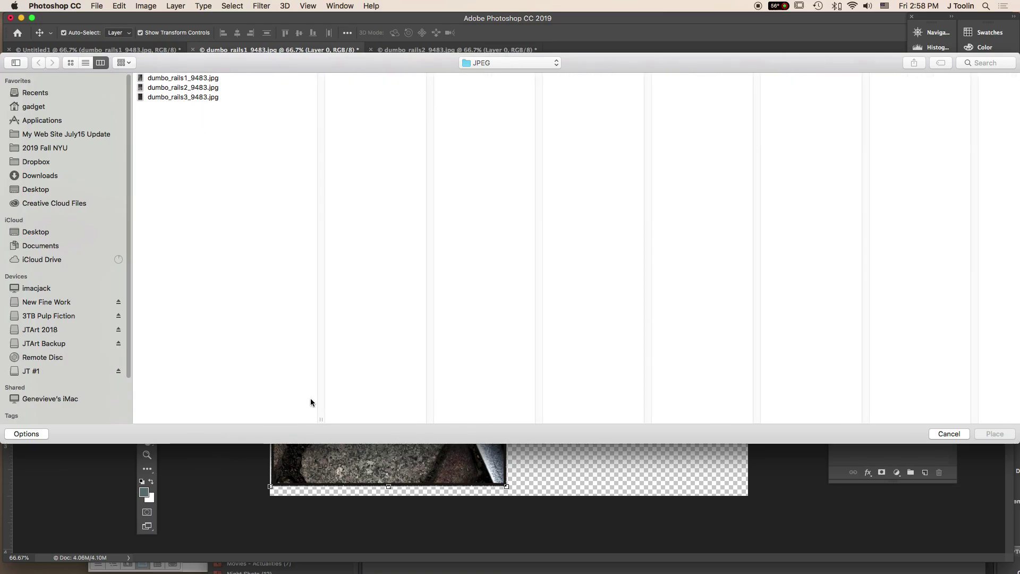
left_click(177, 89)
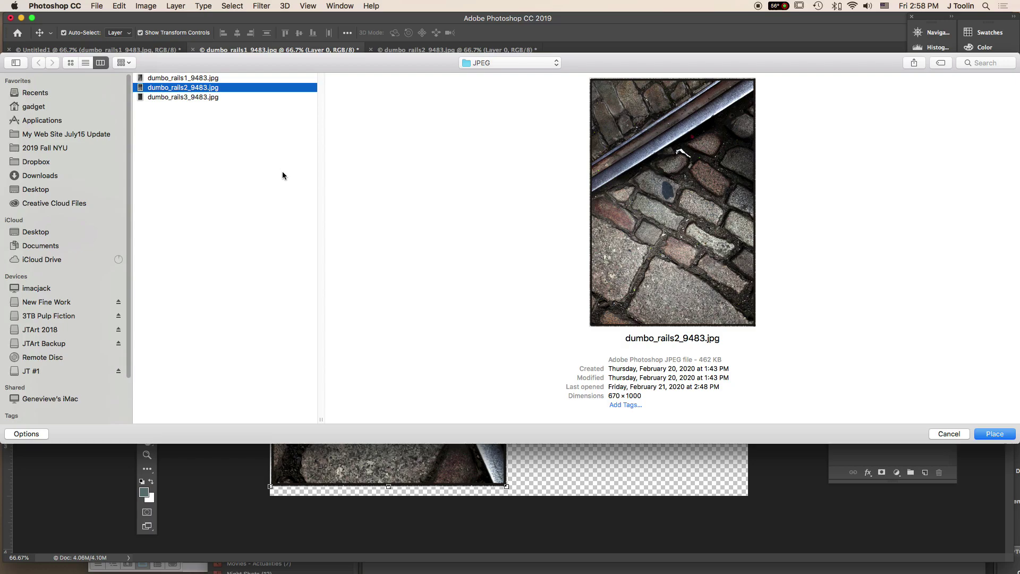
left_click(996, 435)
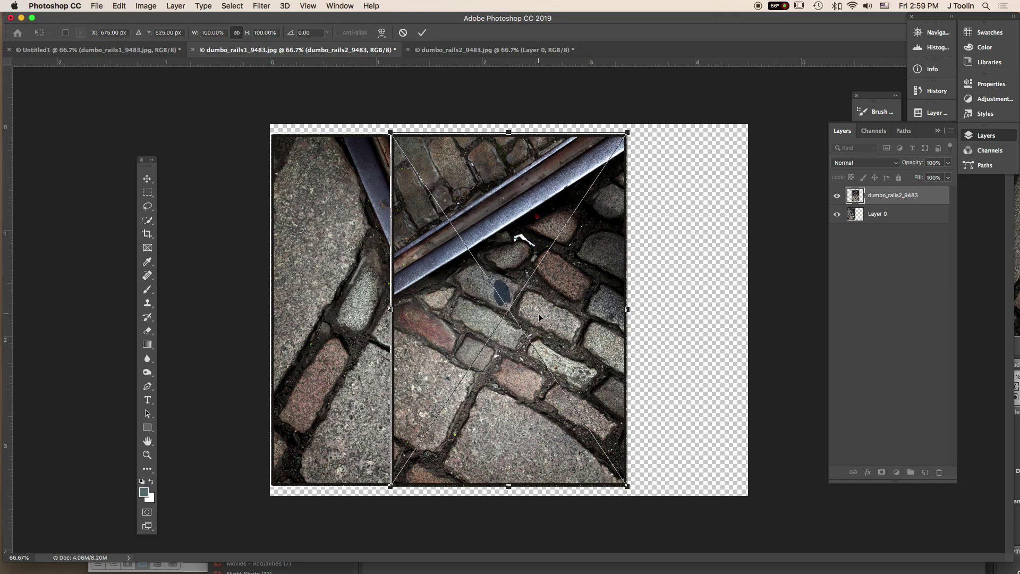
left_click_drag(538, 314, 673, 302)
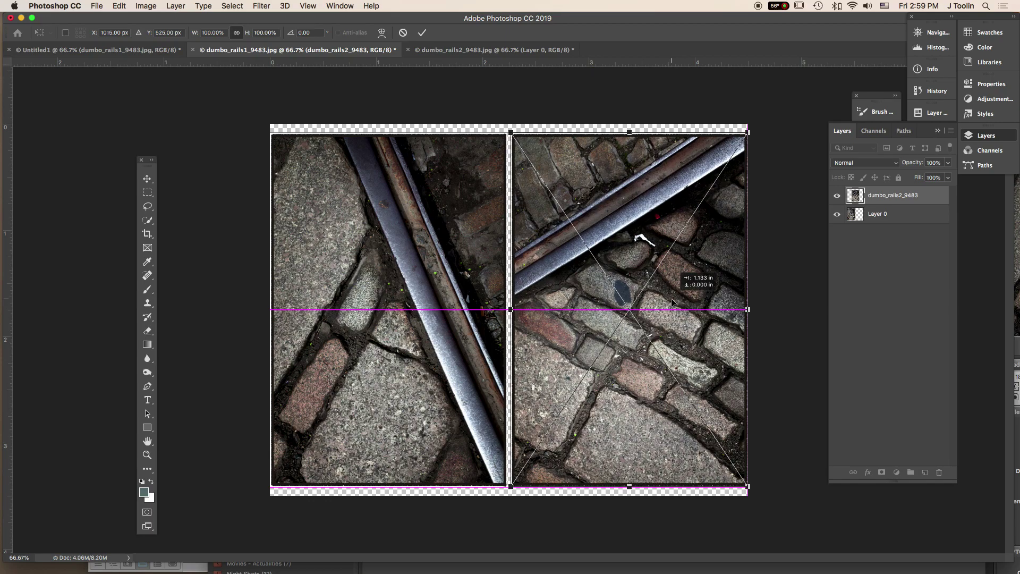
left_click_drag(673, 302, 672, 302)
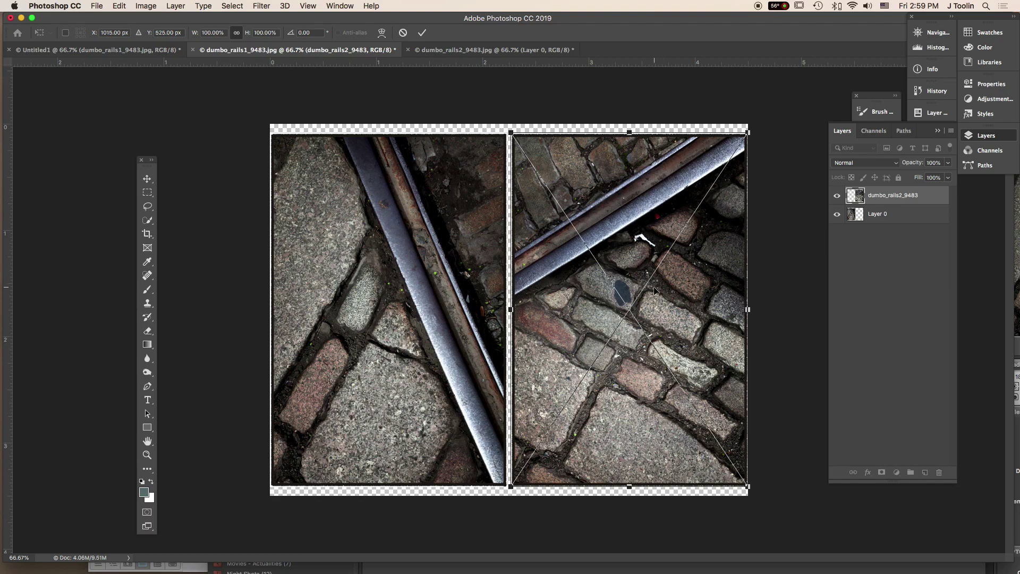
key("Return")
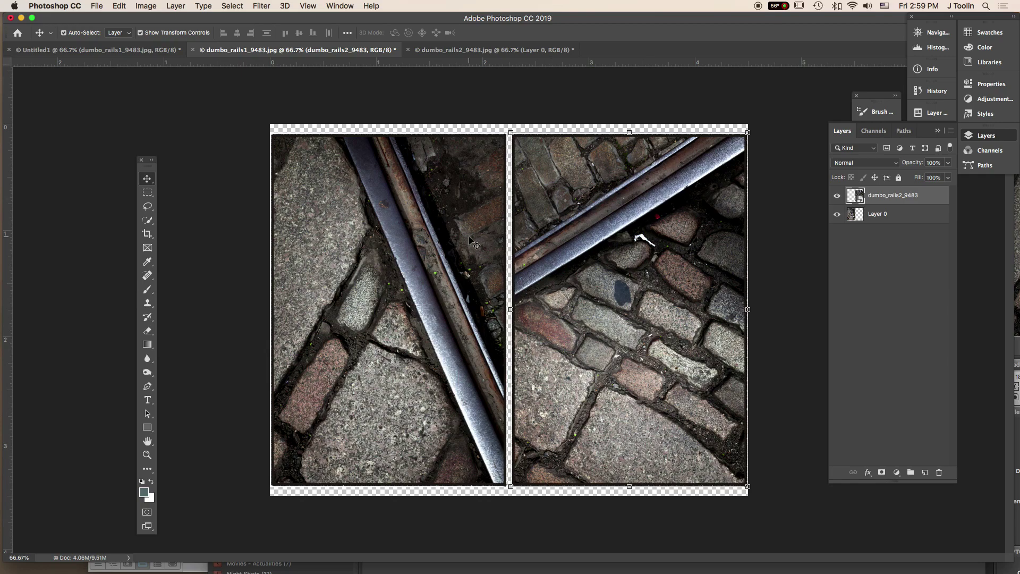
Try a 4.75-inch canvas width, then undo it.
key("super")
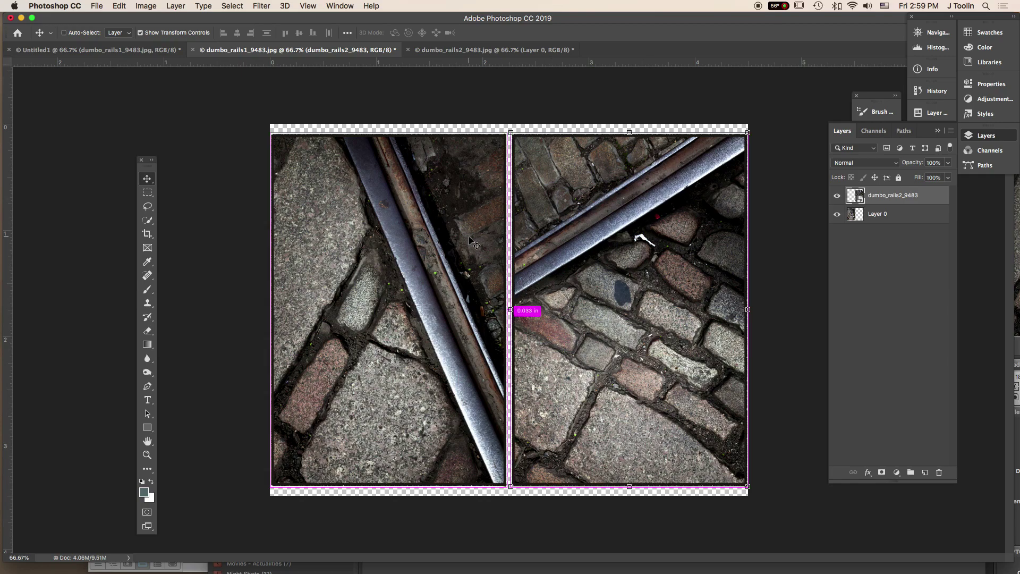
key("alt+super+c")
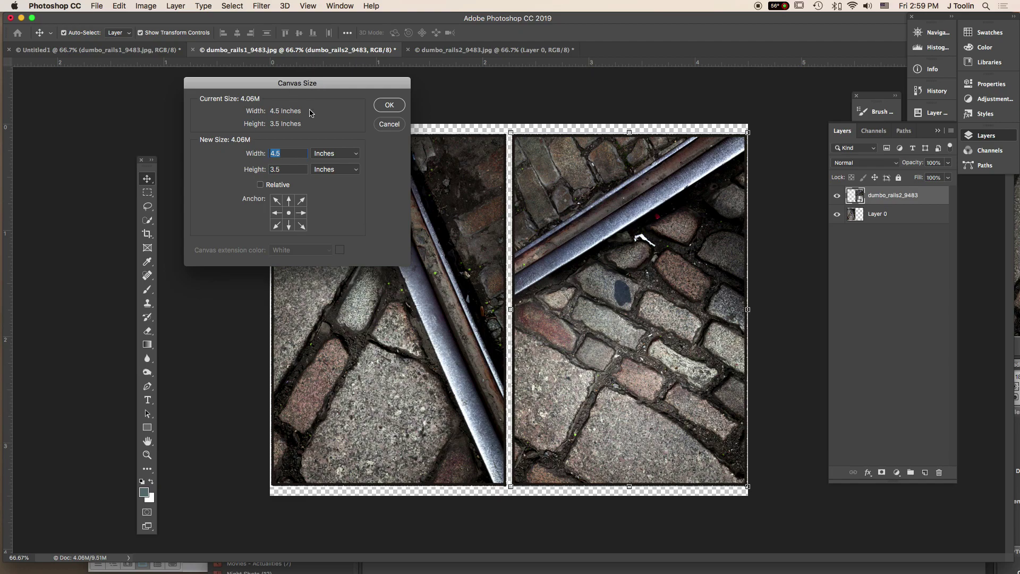
left_click(291, 154)
key("BackSpace")
type("75")
left_click(389, 105)
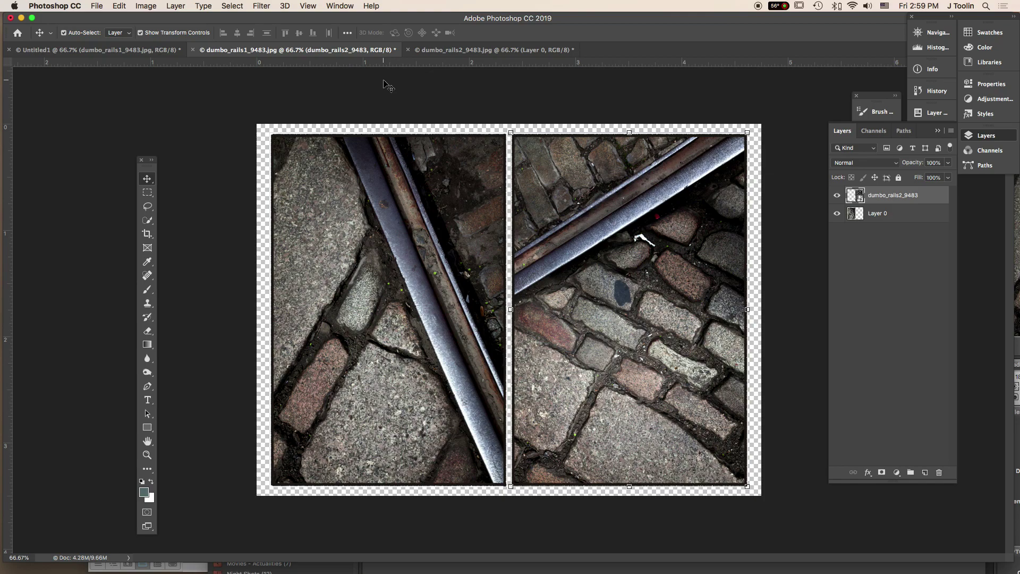
key("super+z")
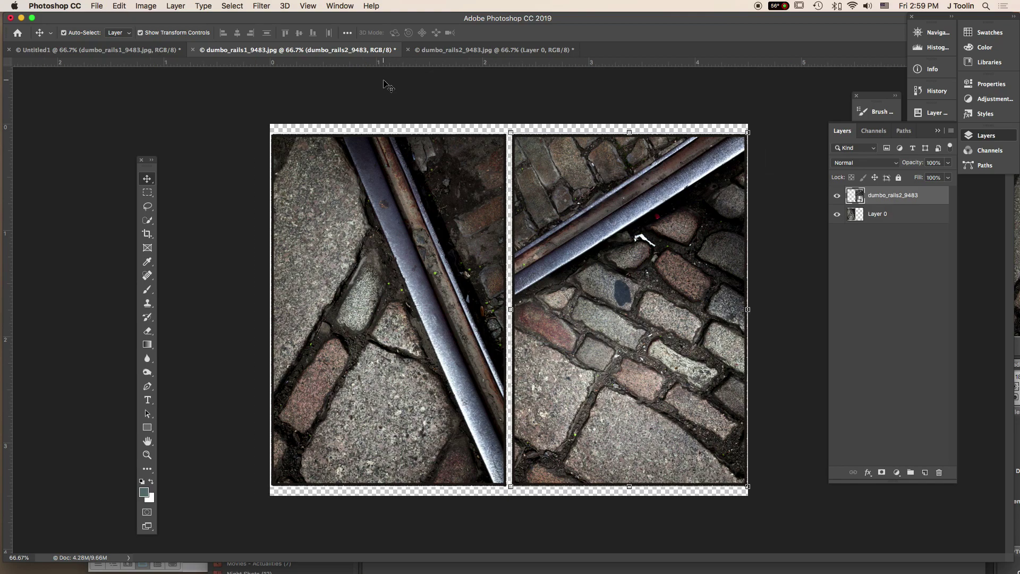
Widen the canvas to 4.65 inches instead, keeping the centre anchor.
key("super+alt+c")
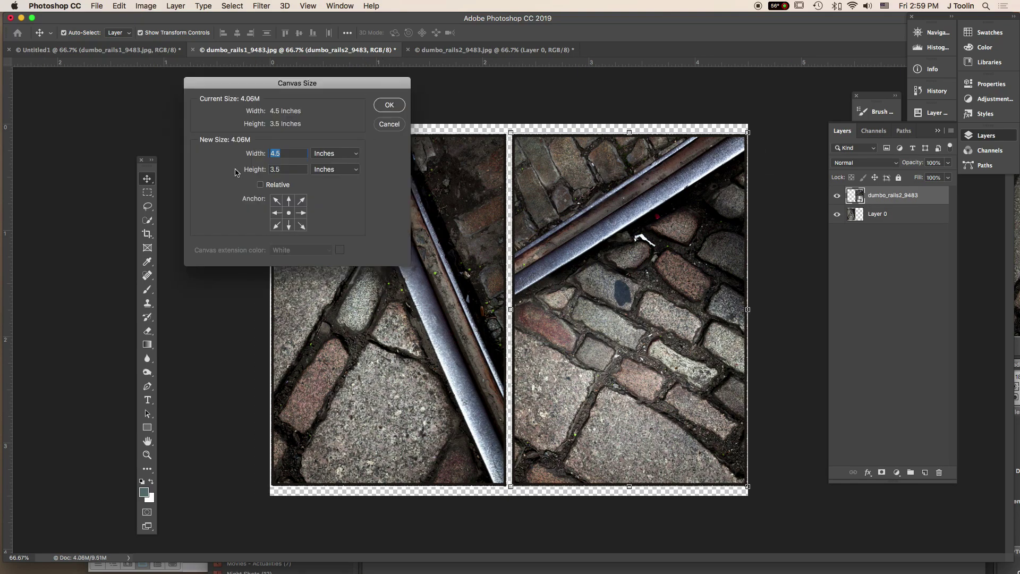
left_click(298, 153)
key("BackSpace")
type("65")
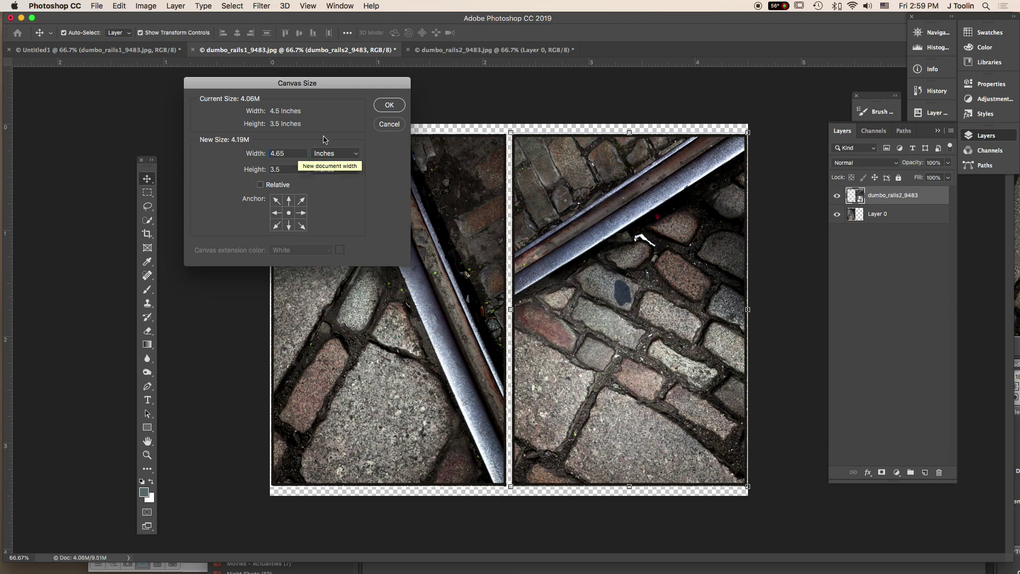
left_click(392, 108)
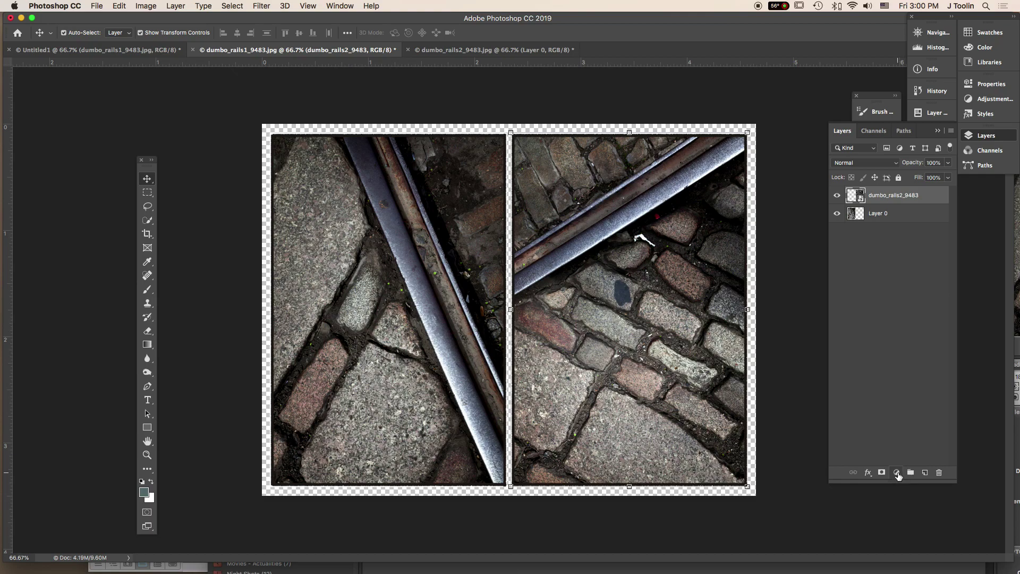
Add a Solid Color fill layer in neutral near-black #0c0c0c.
left_click(897, 473)
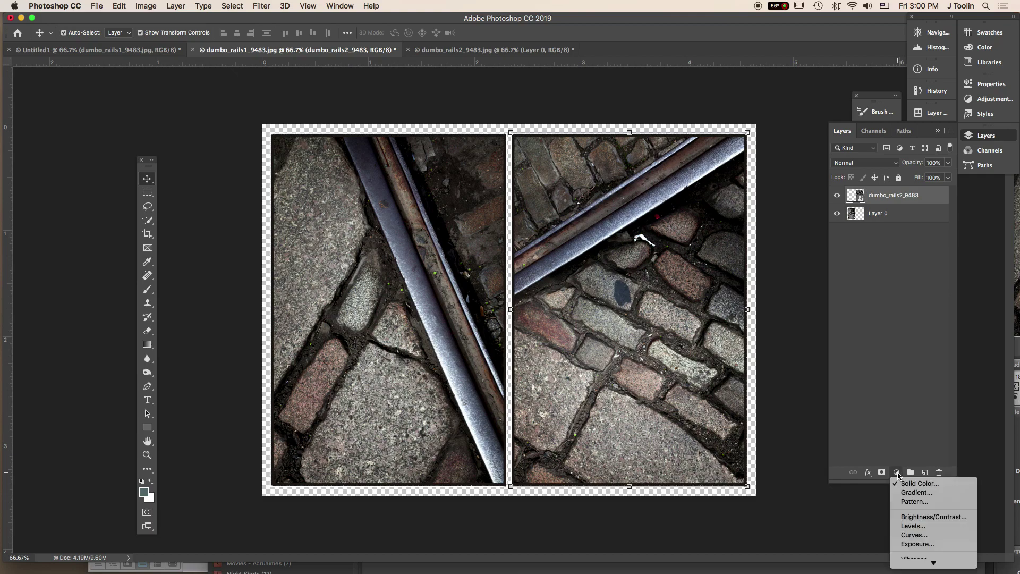
mouse_move(925, 564)
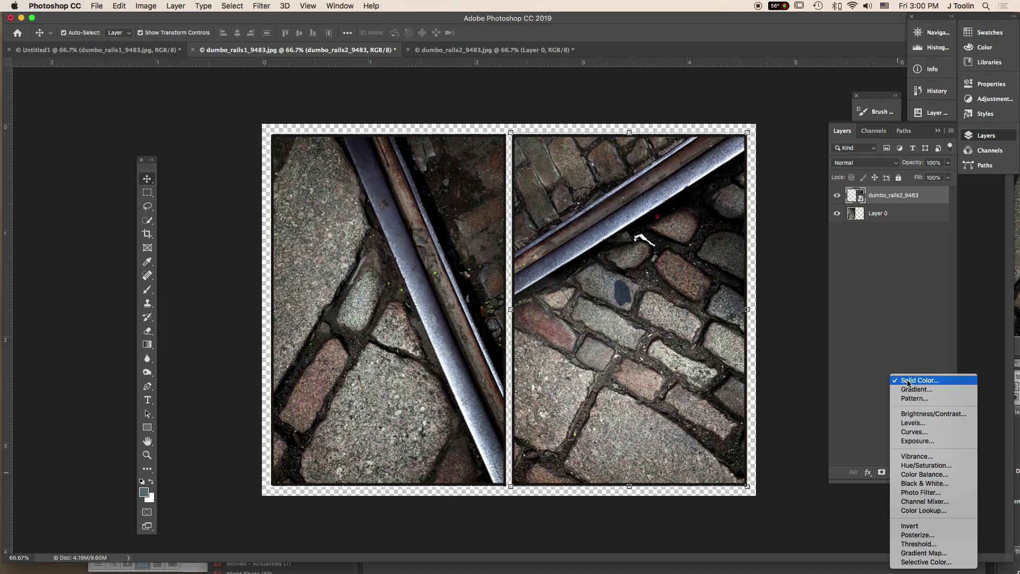
left_click(909, 380)
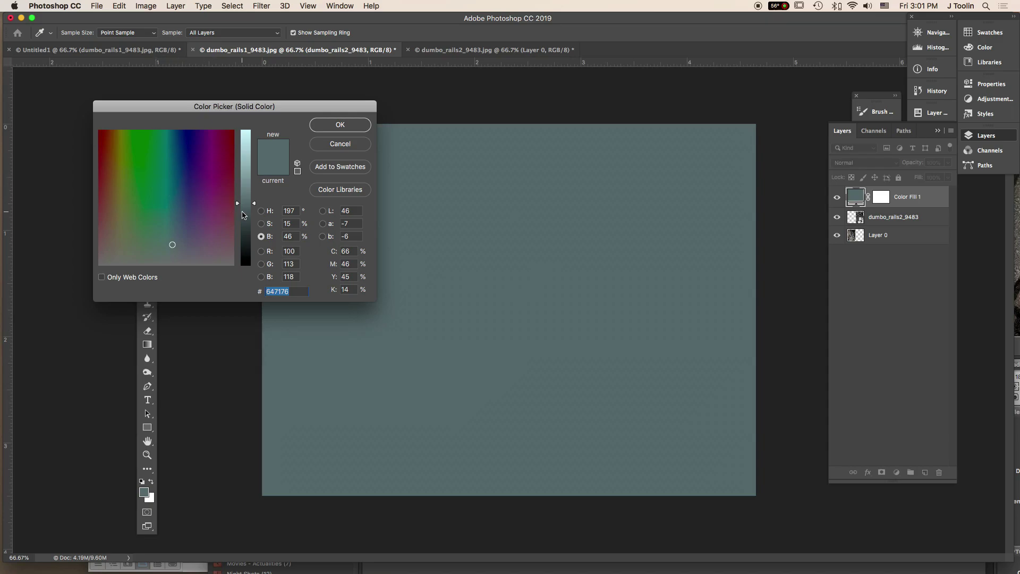
left_click(248, 260)
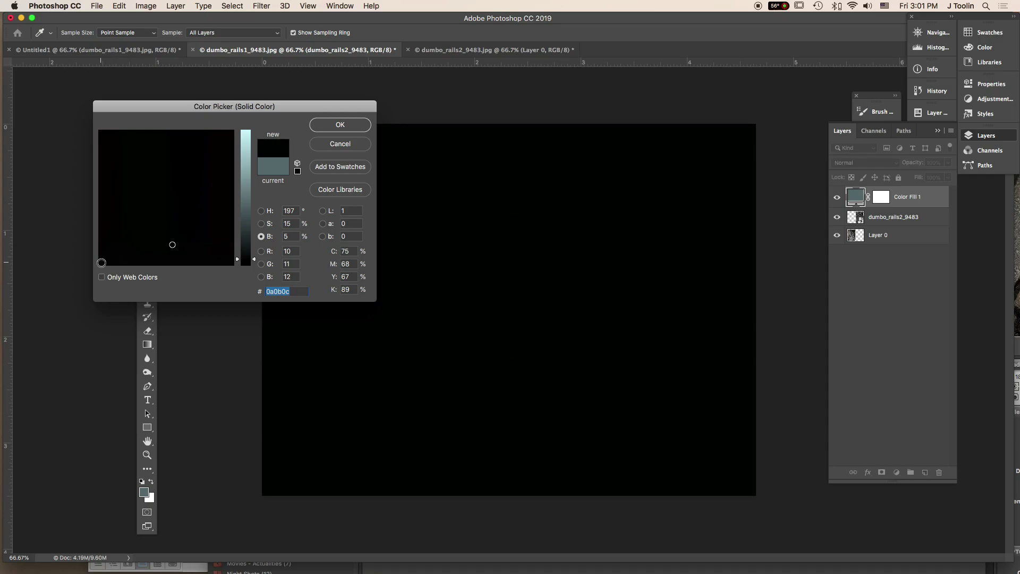
left_click(101, 263)
left_click_drag(100, 263, 97, 267)
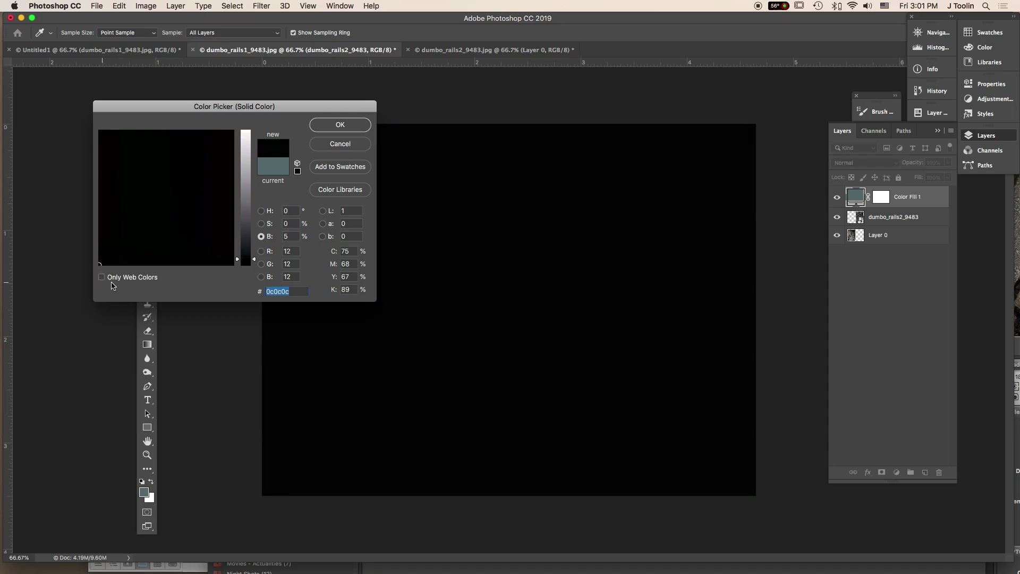
left_click(355, 128)
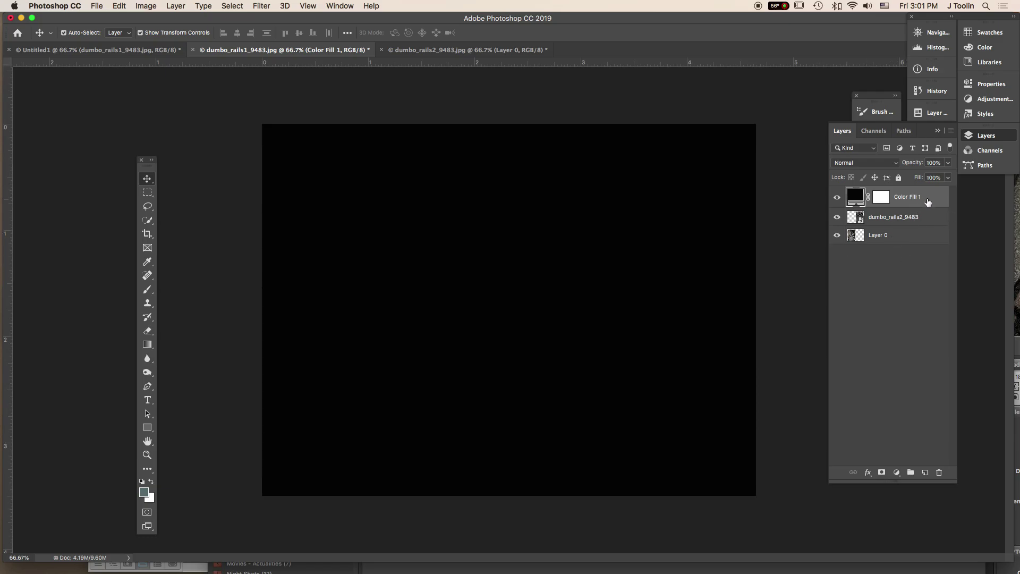
Move Color Fill 1 beneath both photos and nudge each photo two pixels outward.
left_click_drag(928, 202, 914, 243)
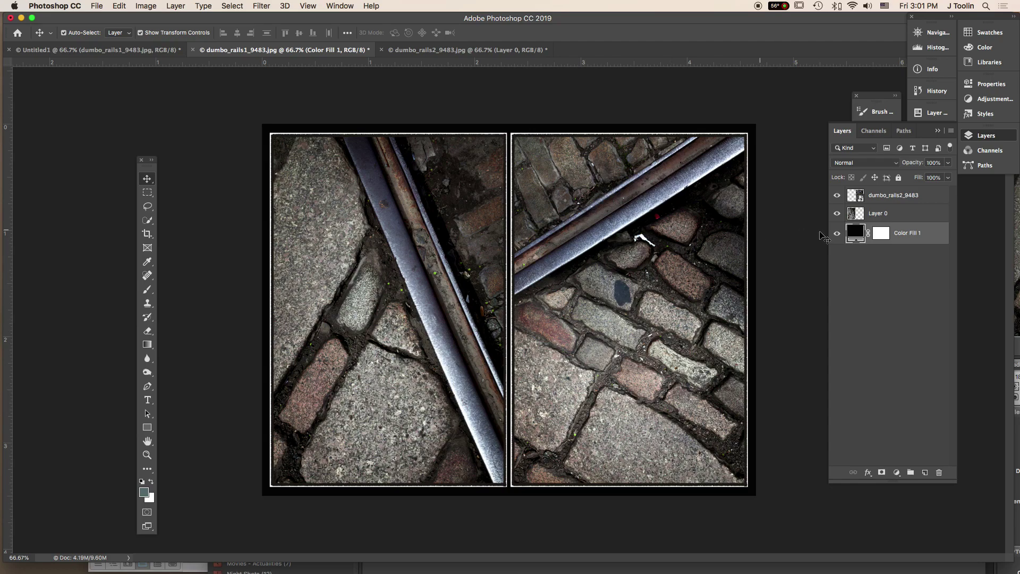
left_click(930, 199)
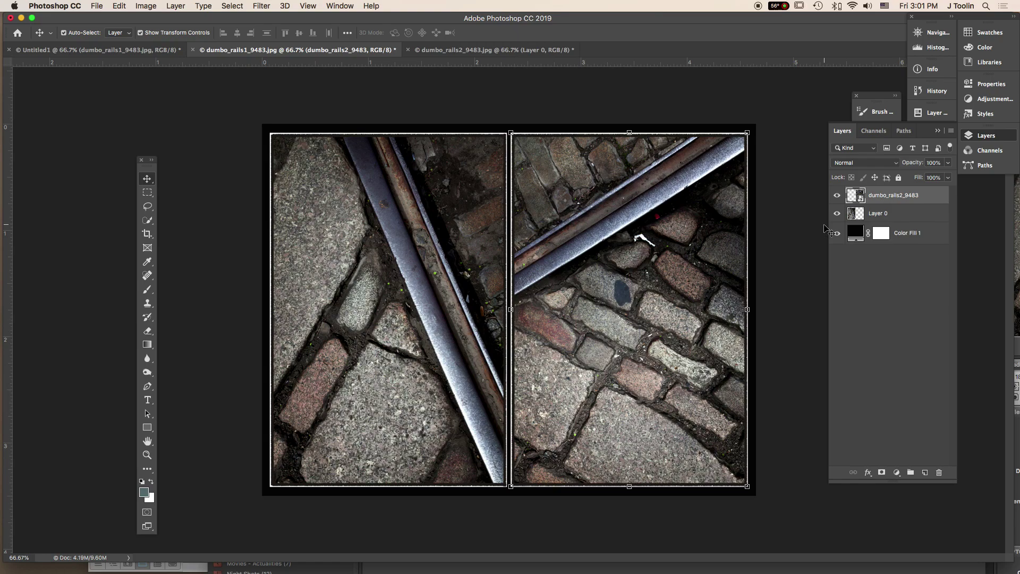
key("Right")
key("Right")
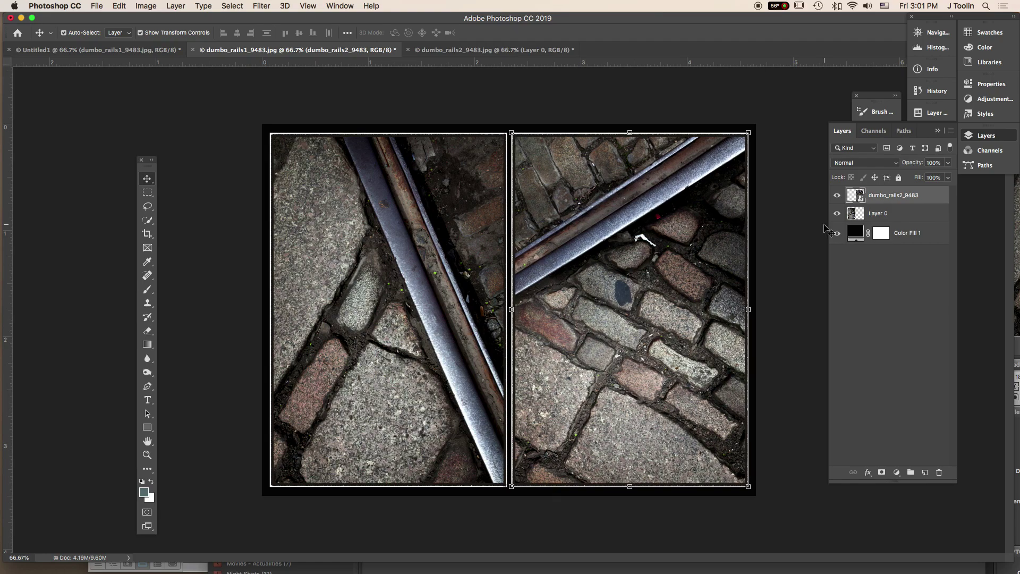
key("Right")
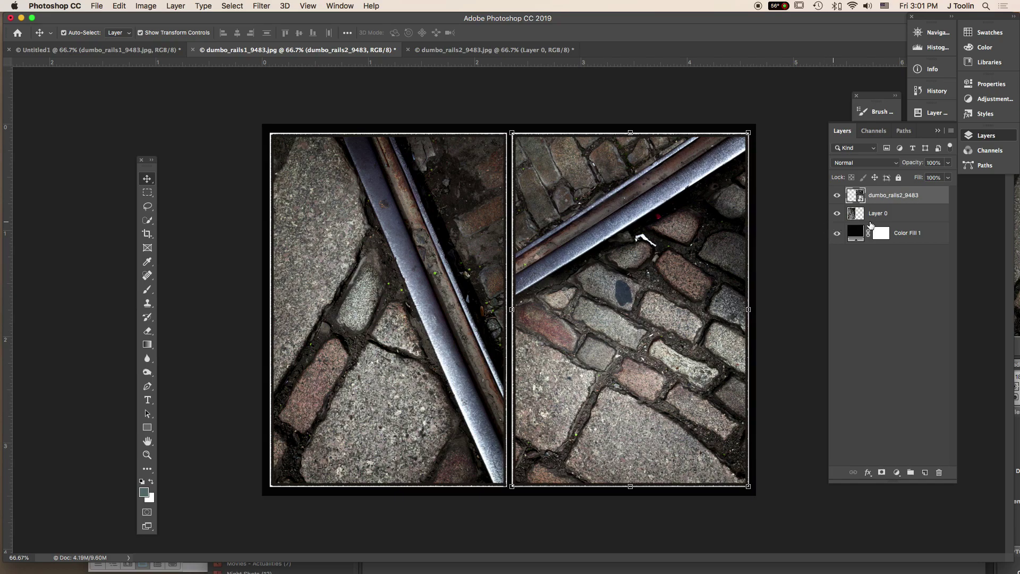
left_click(927, 217)
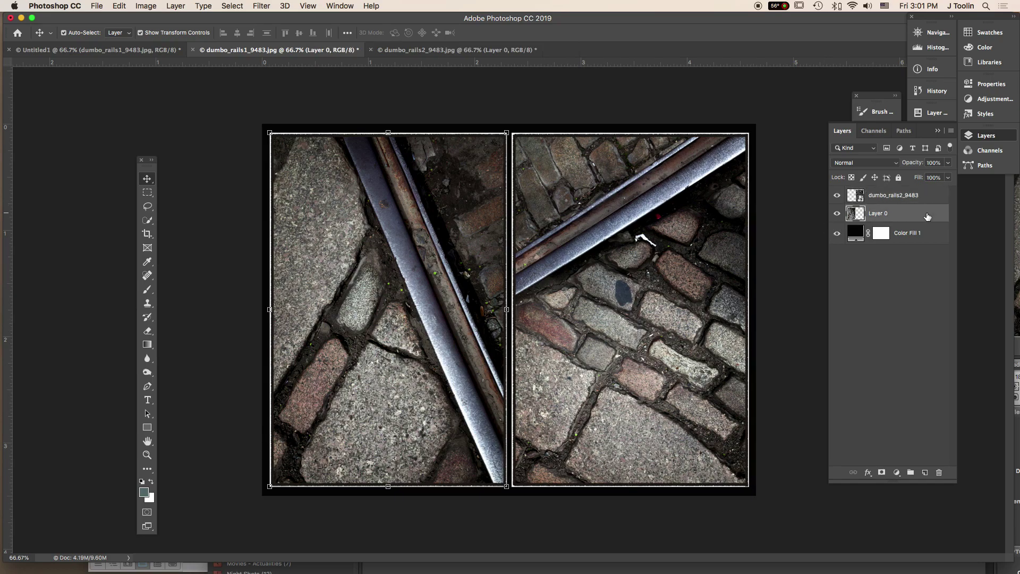
key("Left")
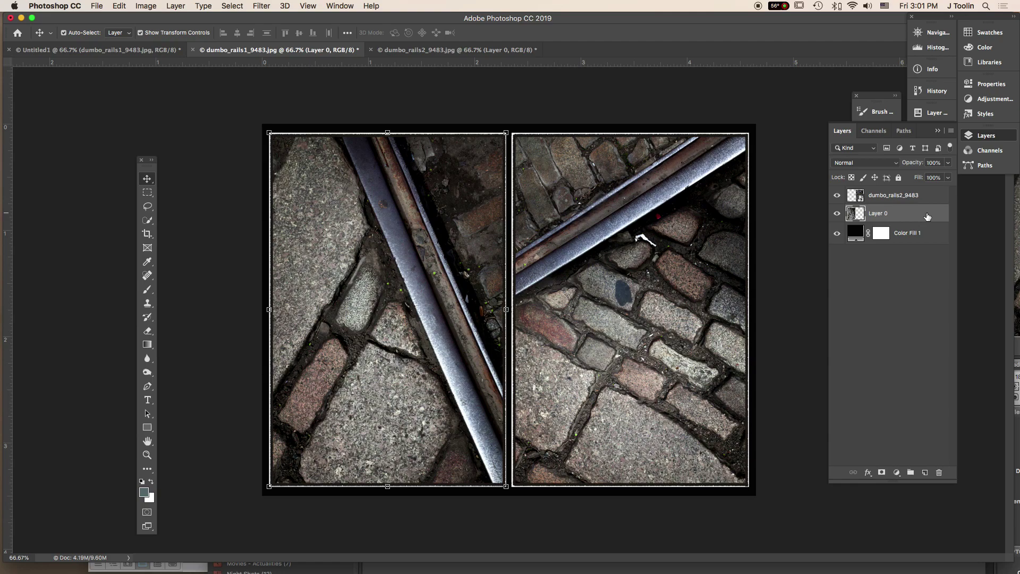
key("Left")
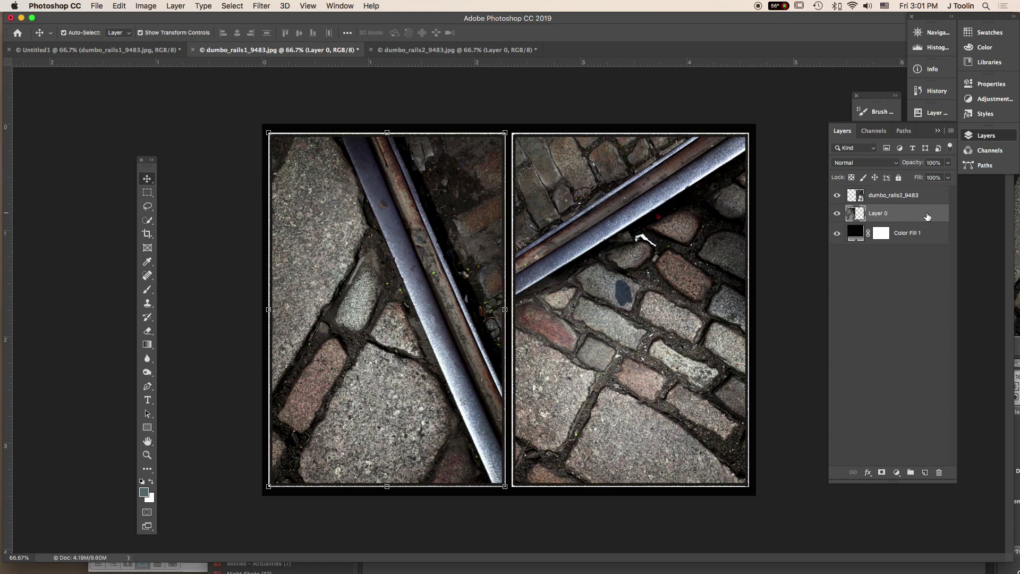
left_click(927, 332)
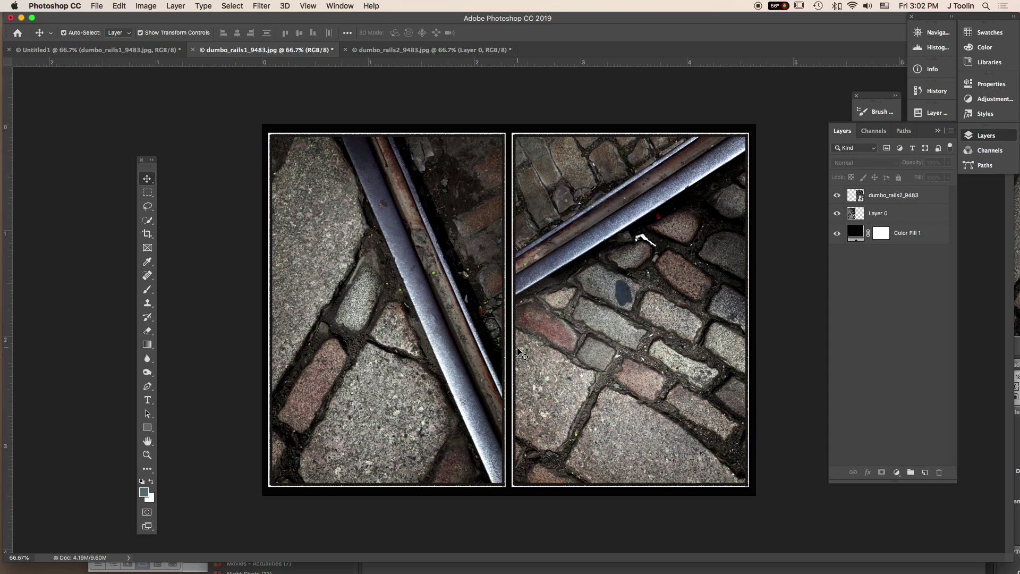
Try grey, purple, red, cyan, blue and green as the fill's border colour.
double_click(855, 234)
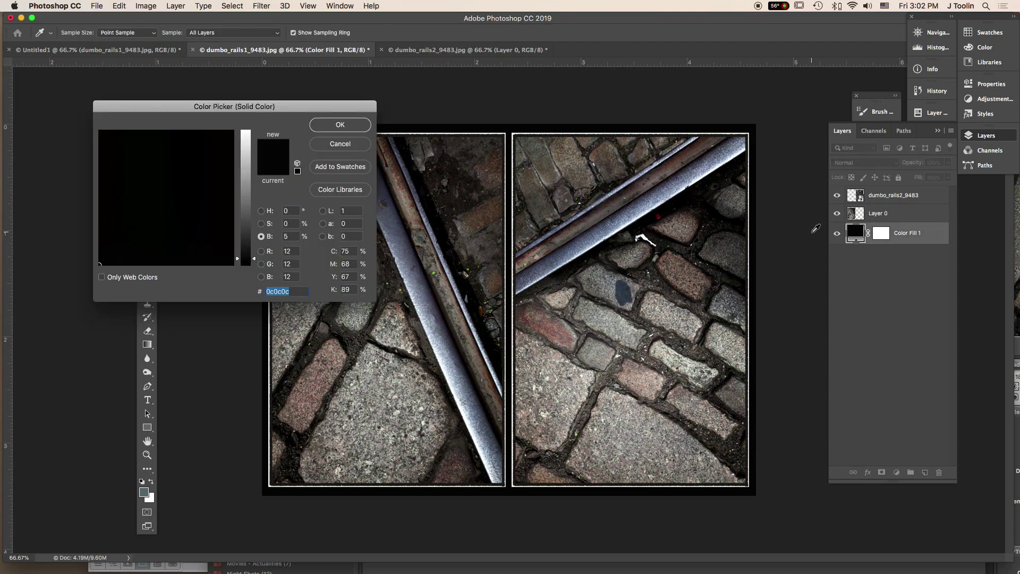
left_click(247, 223)
left_click_drag(246, 224, 248, 199)
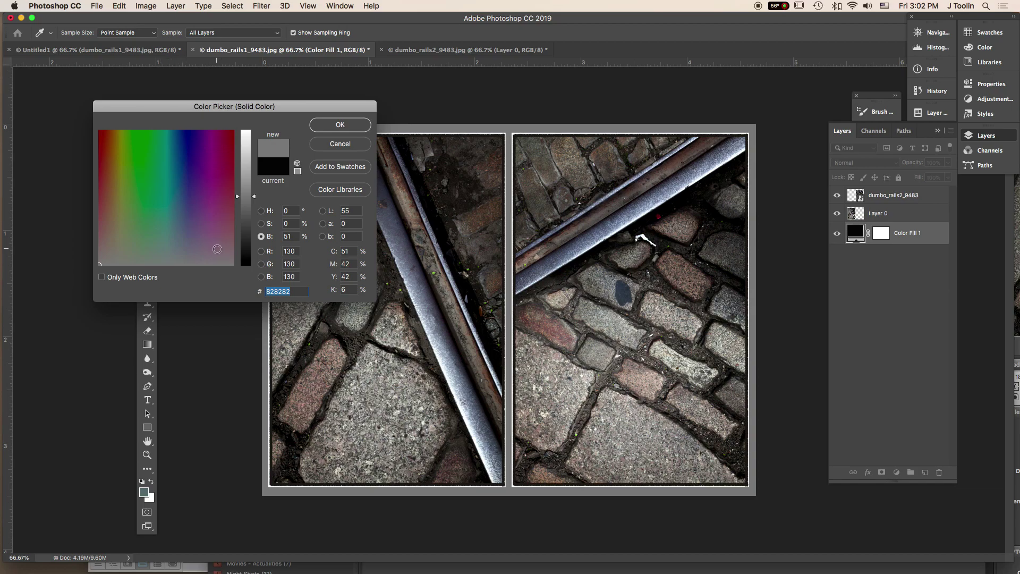
left_click(217, 249)
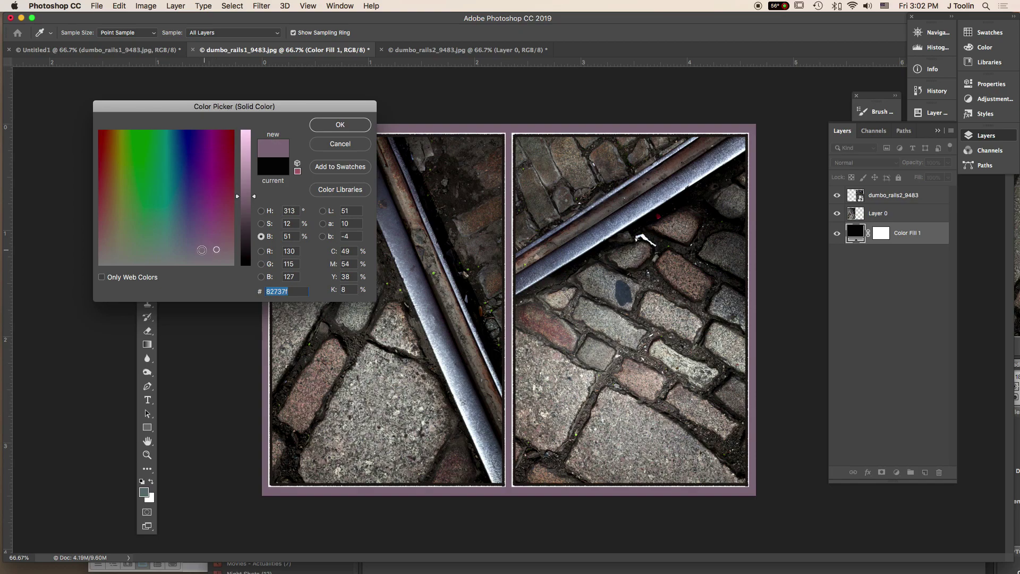
left_click(105, 251)
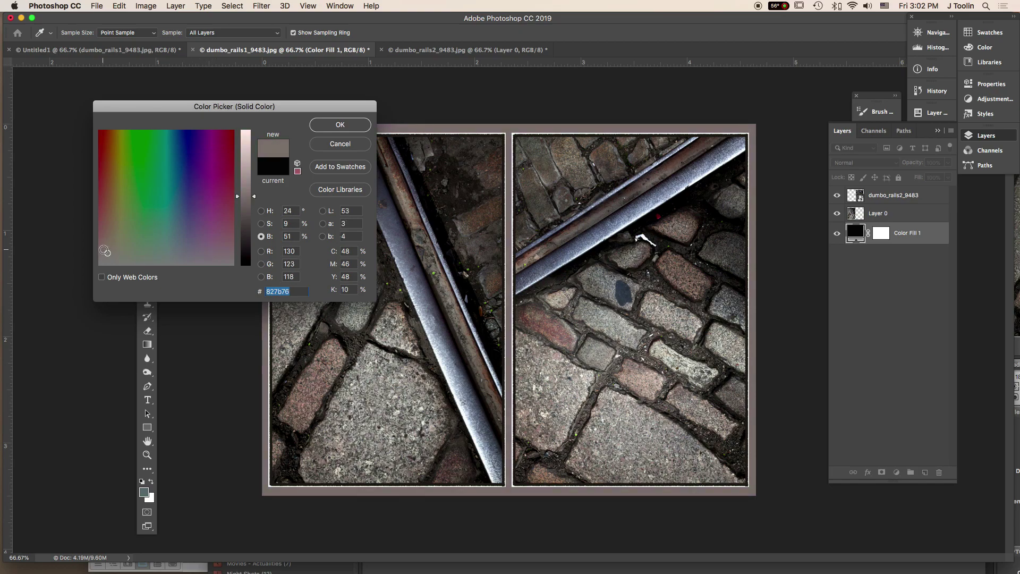
mouse_move(105, 250)
left_mouse_down()
mouse_move(118, 168)
mouse_move(106, 148)
left_mouse_up()
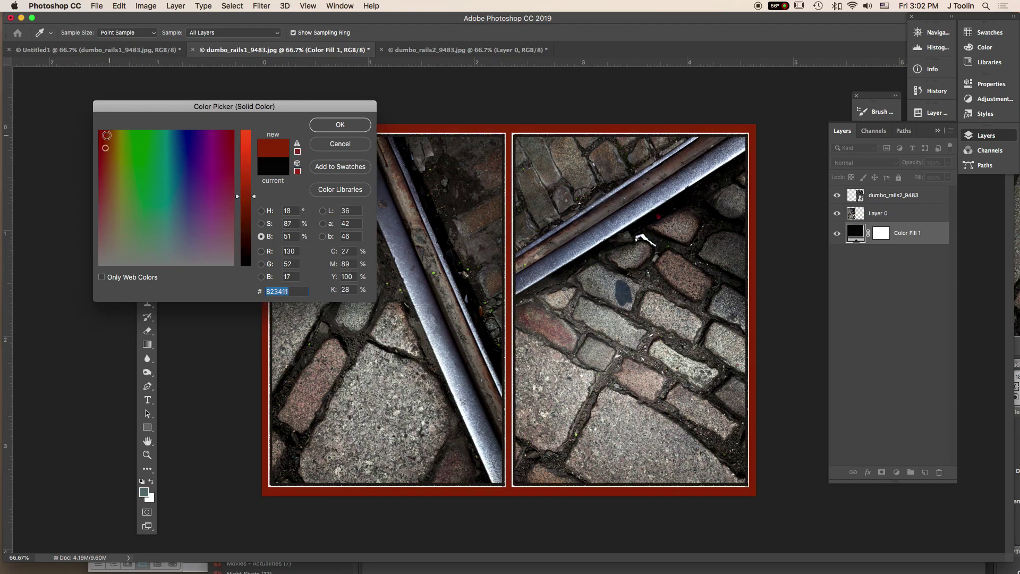
left_click(101, 132)
left_click(247, 133)
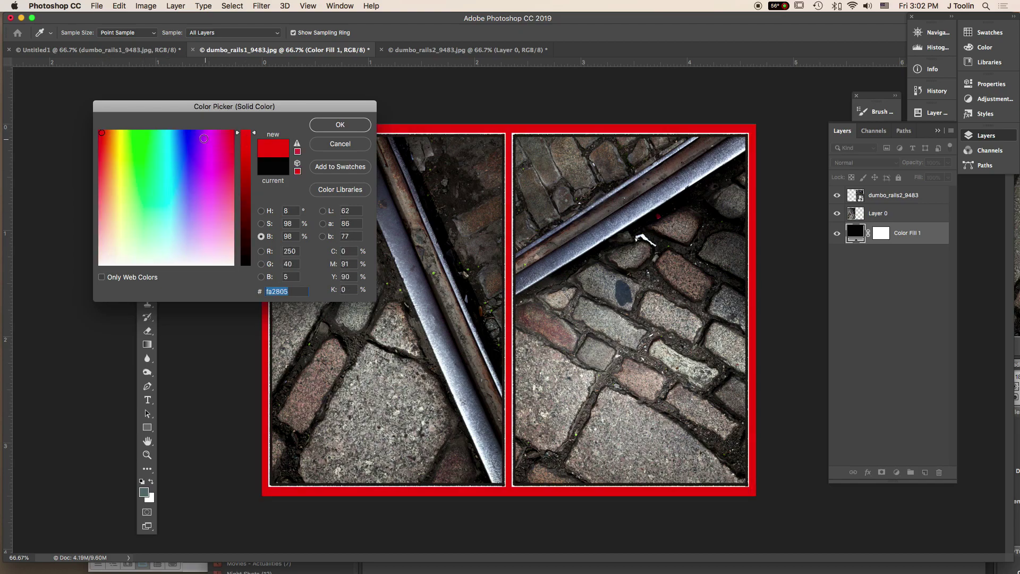
left_click(204, 139)
left_click(171, 137)
left_click(189, 146)
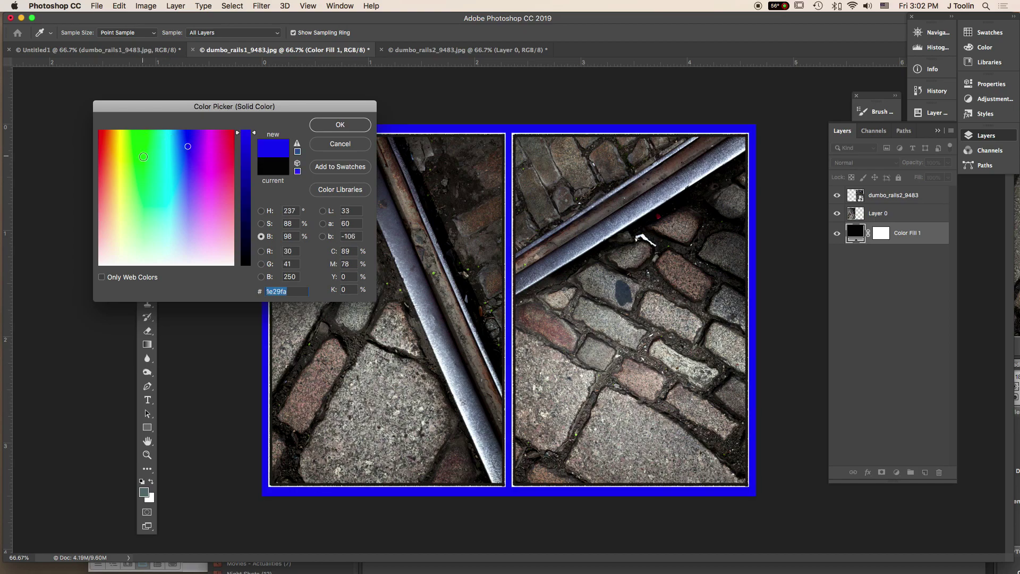
left_click(142, 157)
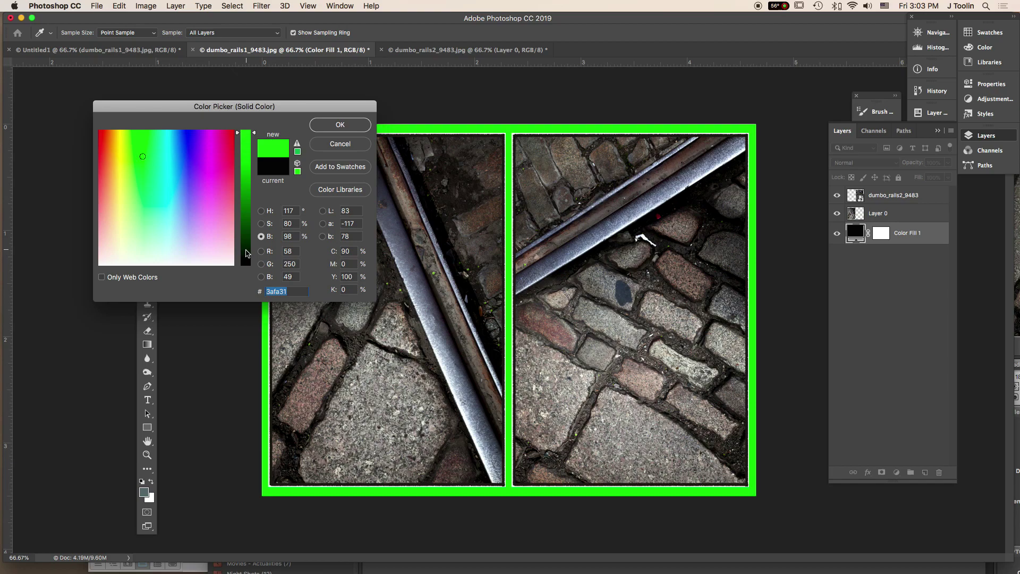
Bring the border colour back to a neutral near-black, 020202.
left_click(246, 267)
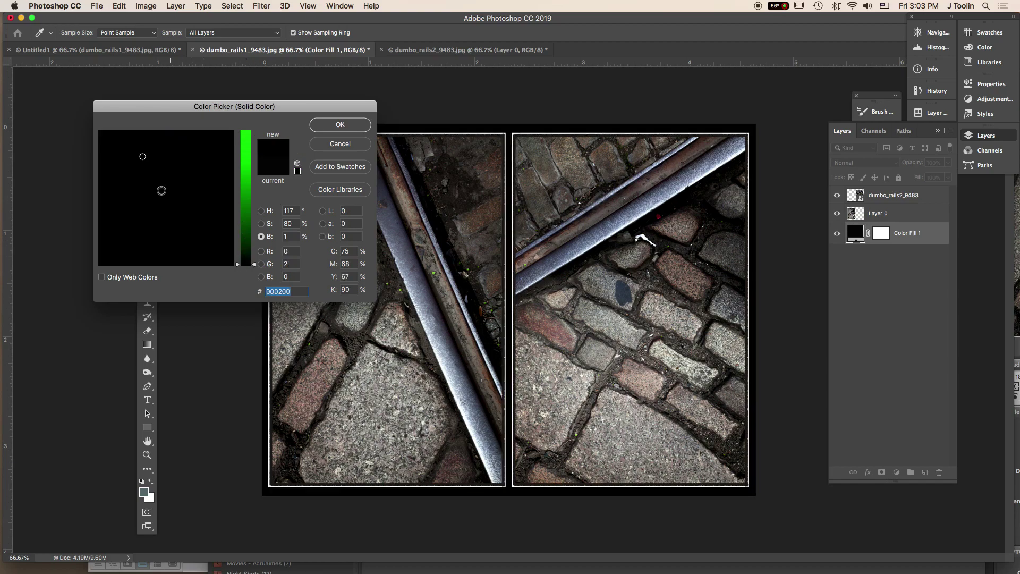
left_click(130, 227)
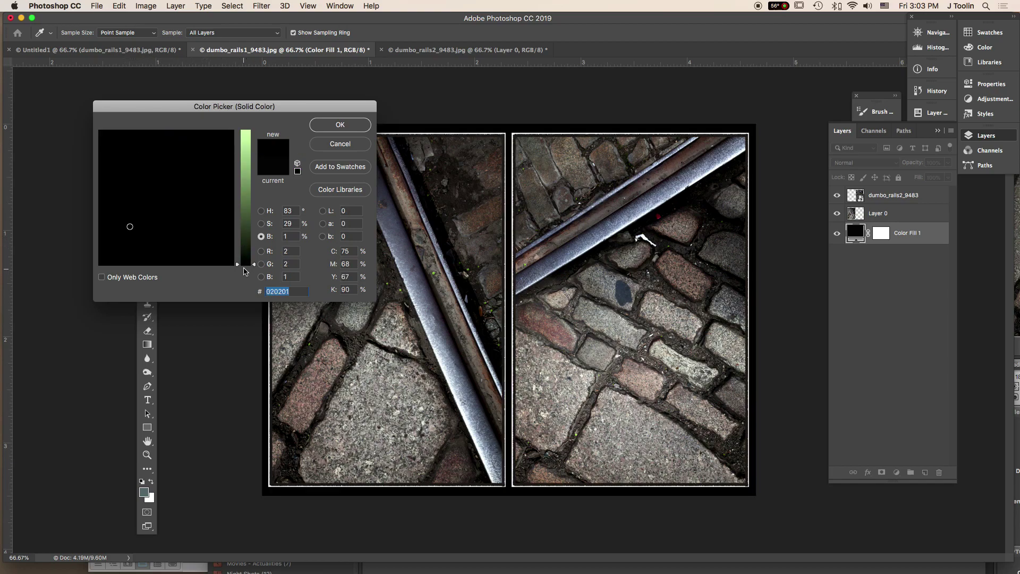
left_click(128, 229)
left_click(105, 261)
Accept 020202 as the Color Fill 1 border colour.
left_click(346, 128)
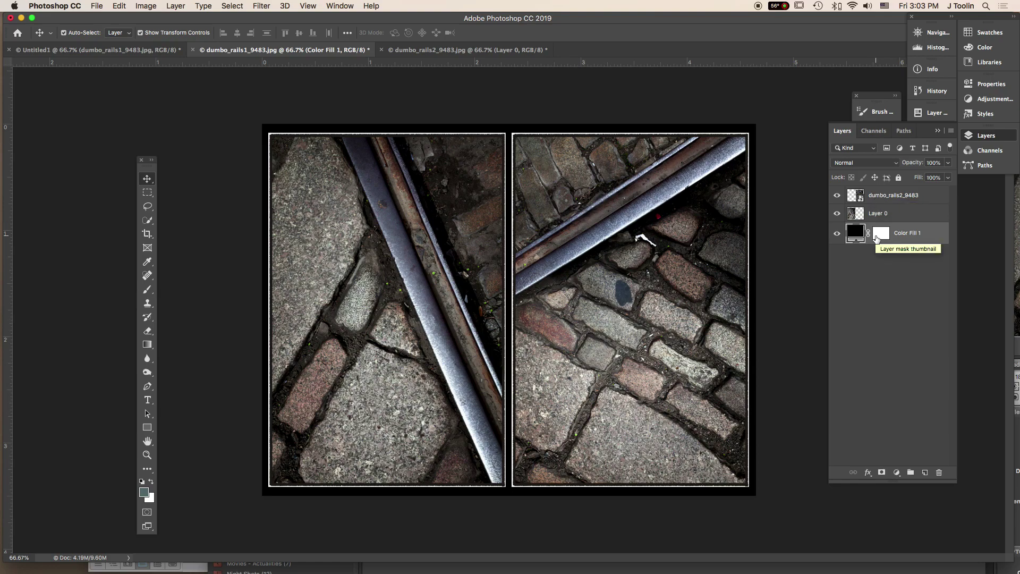
Name the Photoshop copy dumbo_rails1_9483_proj.psd.
key("super+shift+s")
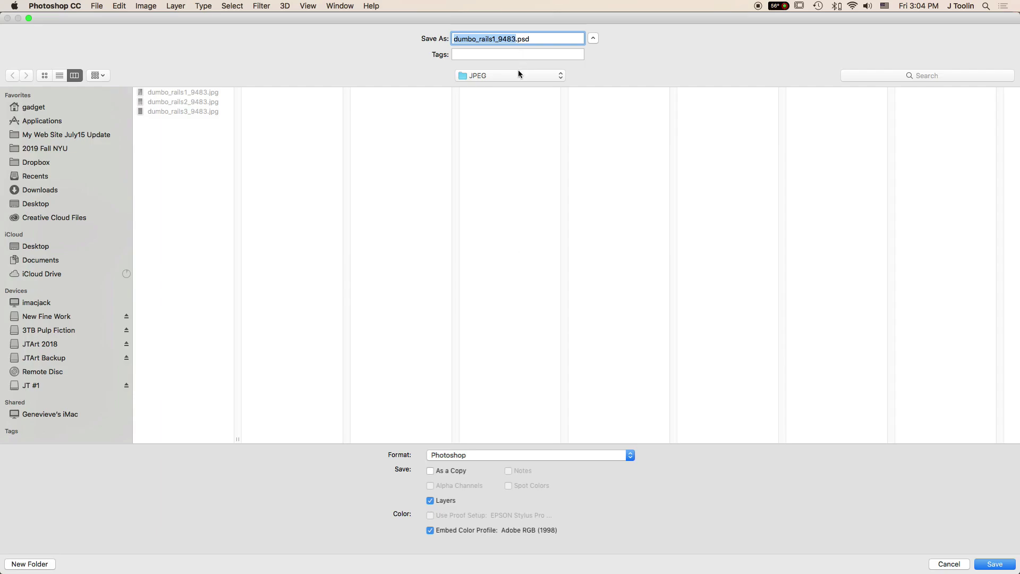
left_click(516, 39)
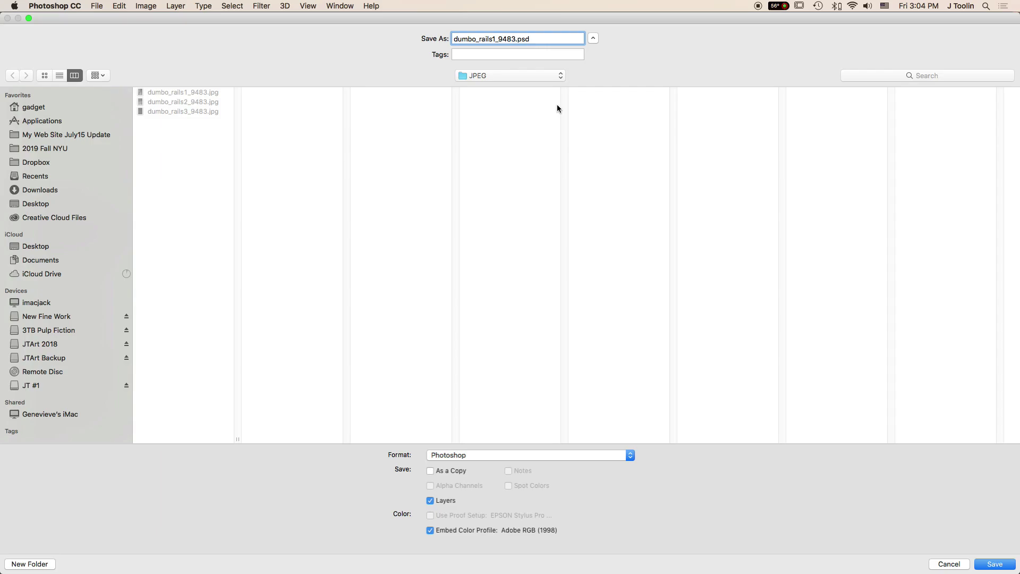
type("_proj")
Tag the PSD brooklyn and street and save it with layers.
left_click(488, 54)
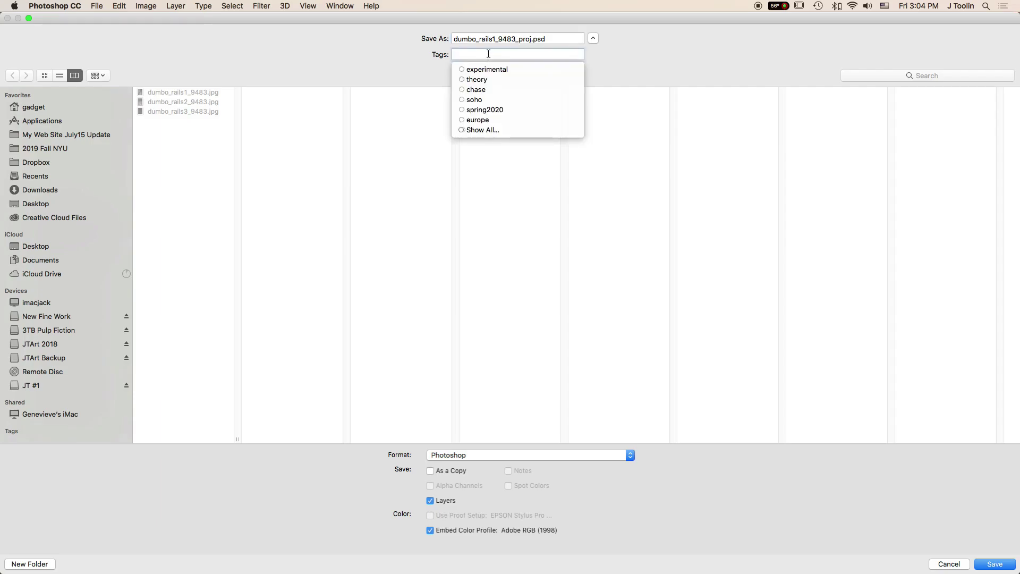
type("brooklyn")
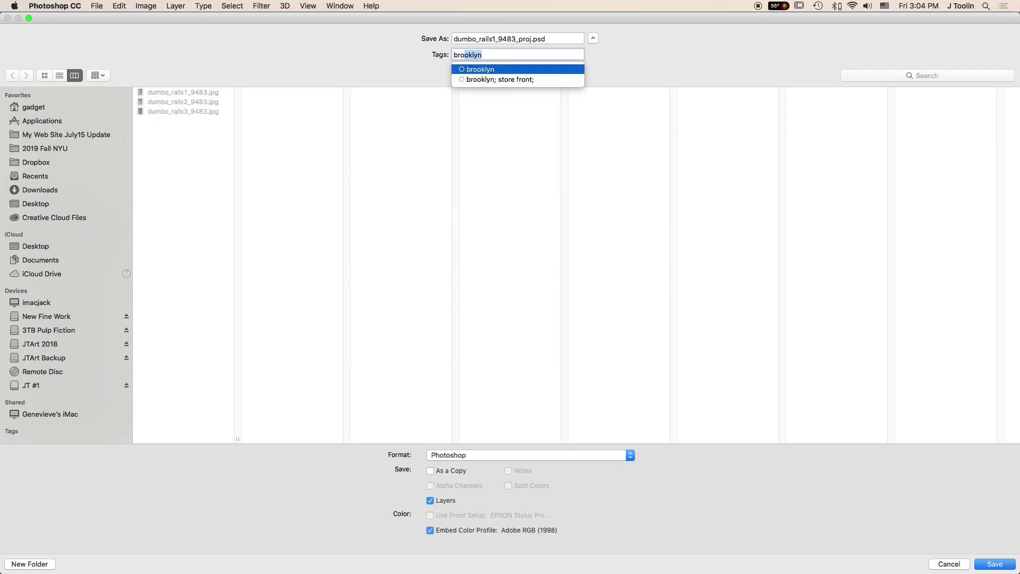
key("Return")
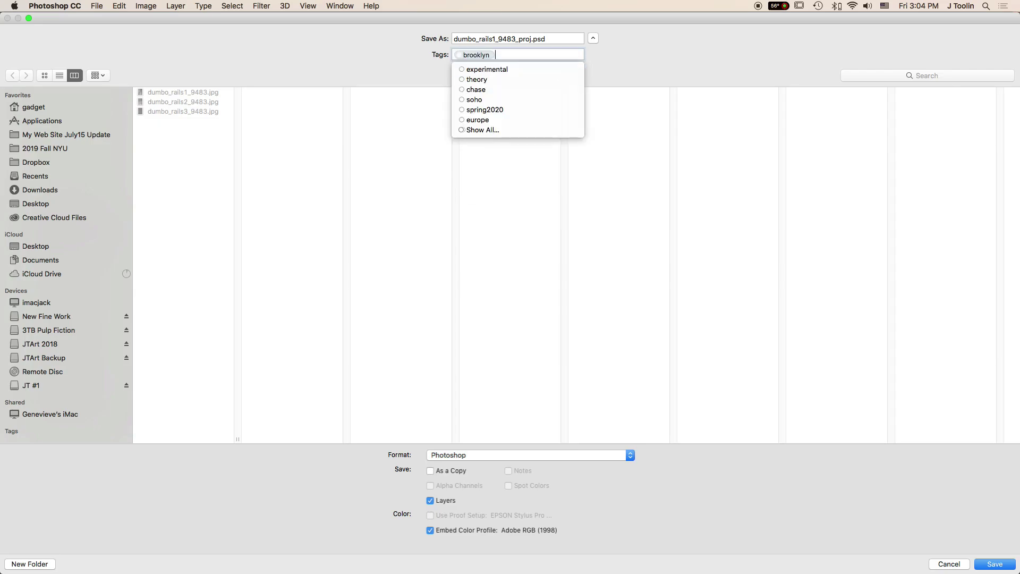
type("street")
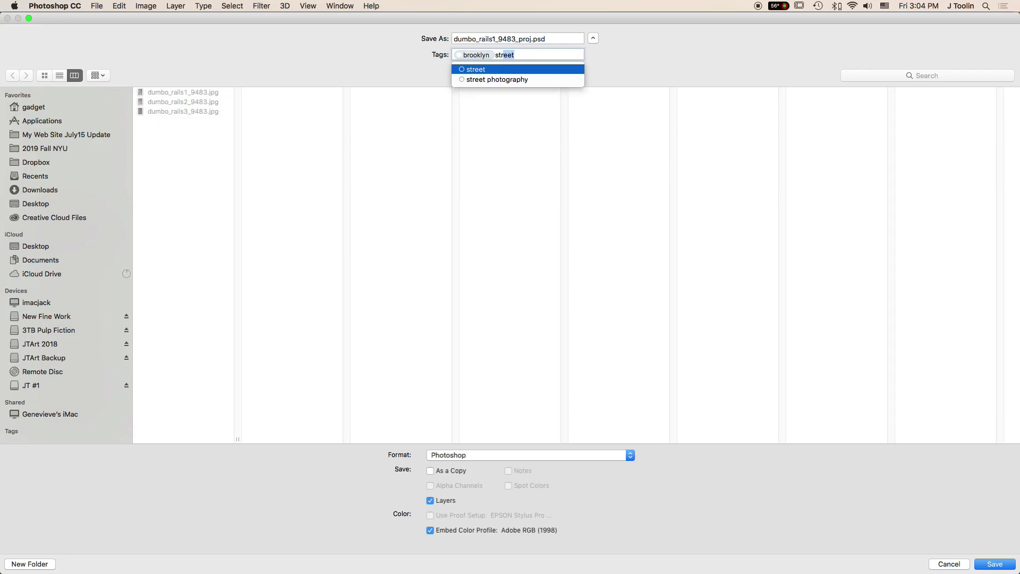
key("Return")
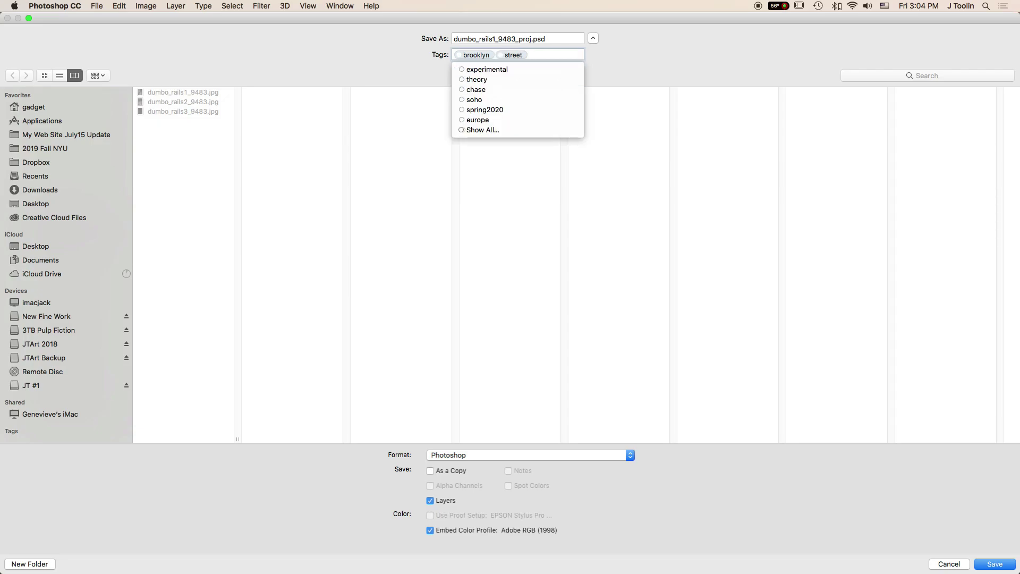
left_click(629, 46)
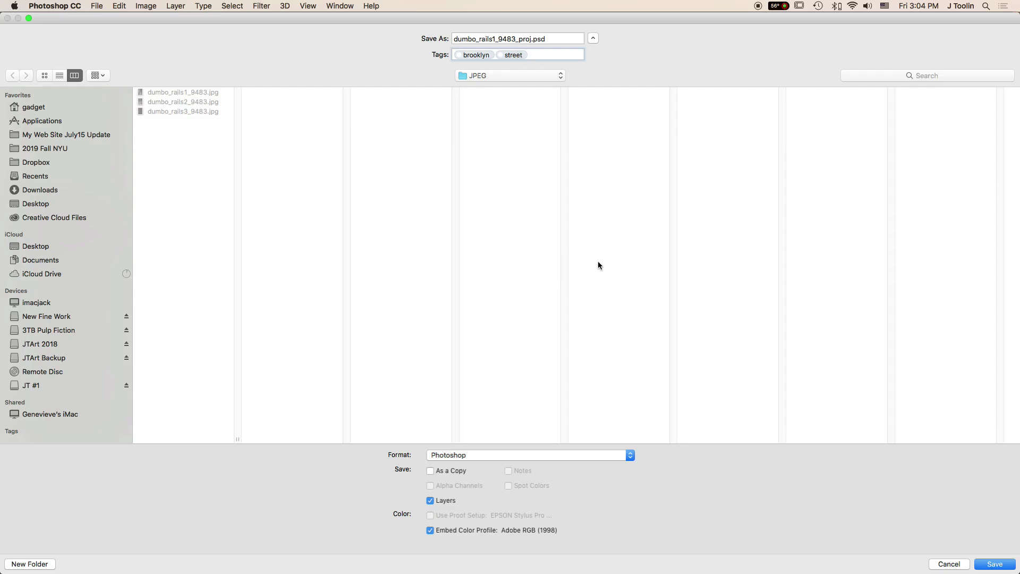
left_click(988, 565)
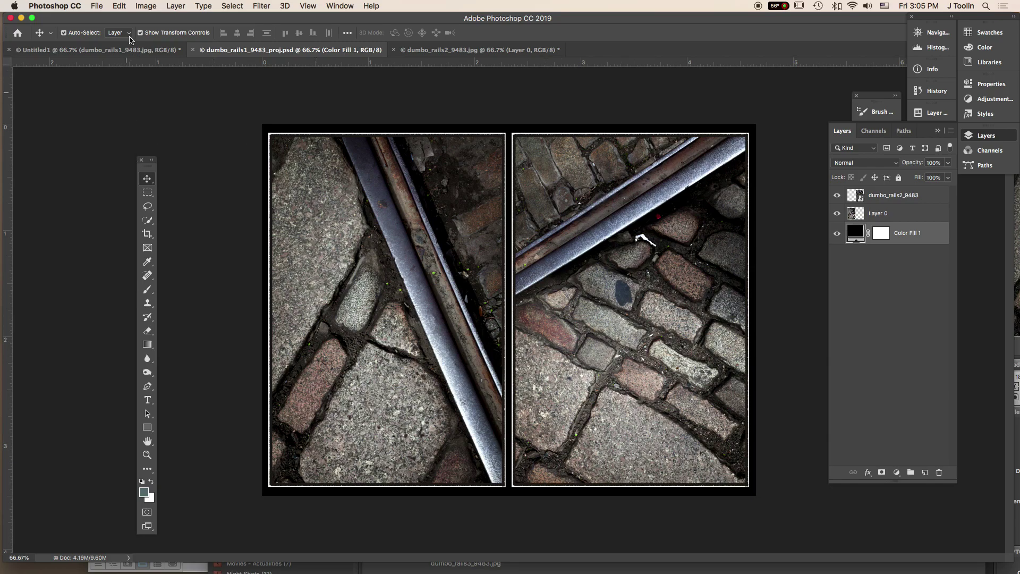
Start a Save As copy with JPEG chosen as the format.
left_click(99, 8)
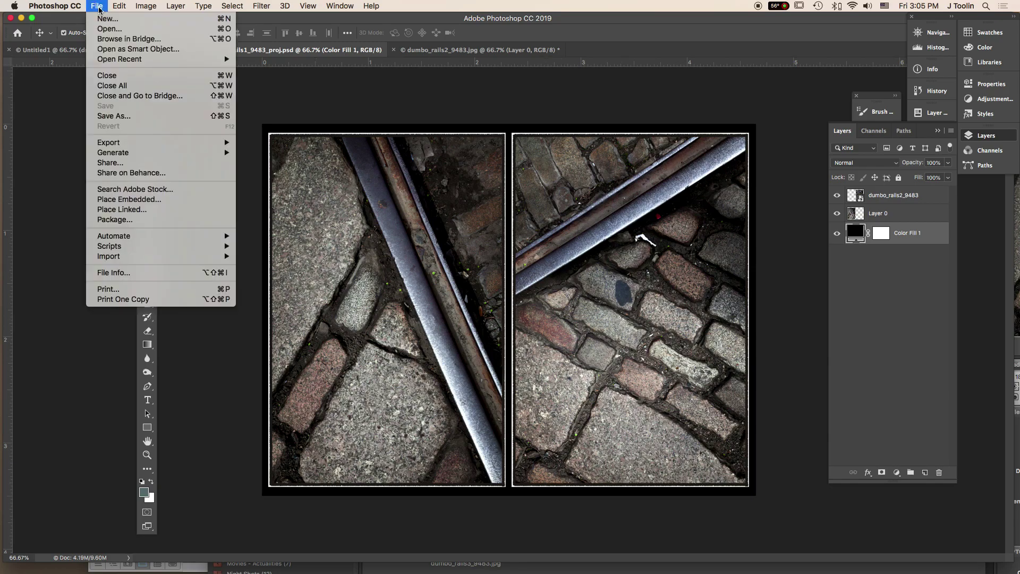
left_click(216, 117)
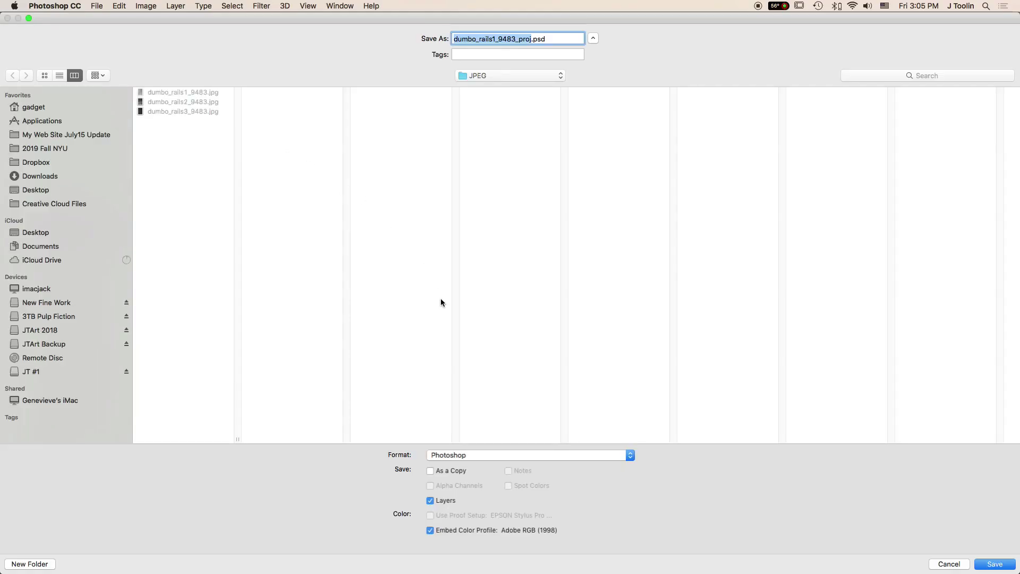
left_click(475, 456)
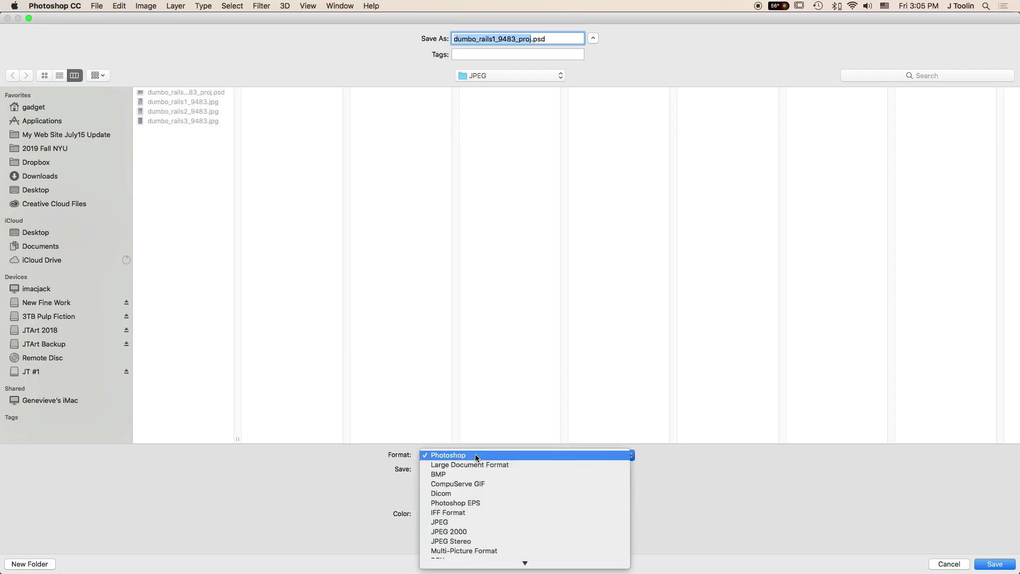
scroll(452, 527, "down", 1)
left_click(446, 511)
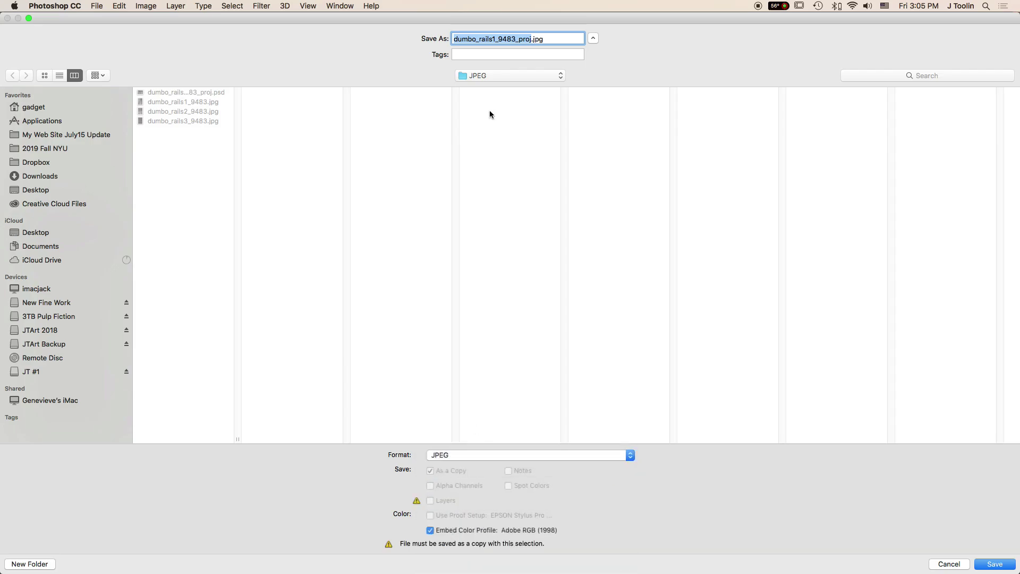
Tag the copy brooklyn and street and rename it dumbo_rails1_9483_diptych.jpg.
left_click(470, 55)
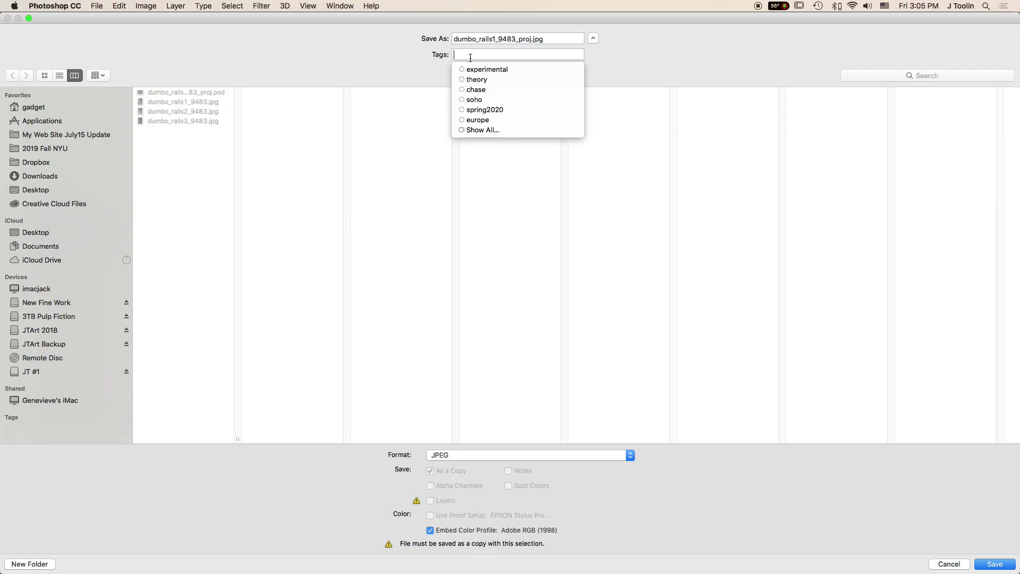
type("brooklyn")
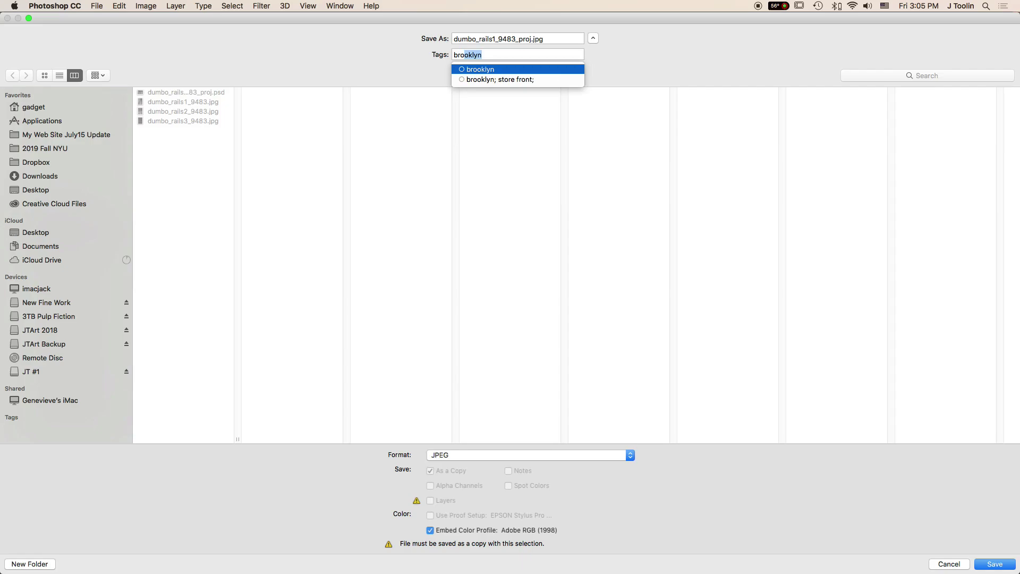
key("Return")
type("street")
key("Return")
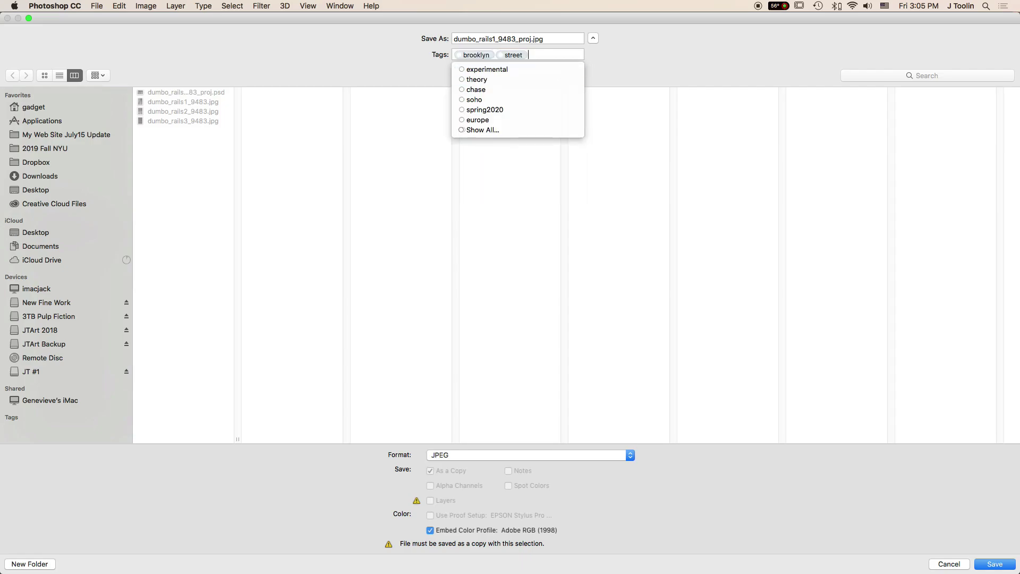
left_click(694, 57)
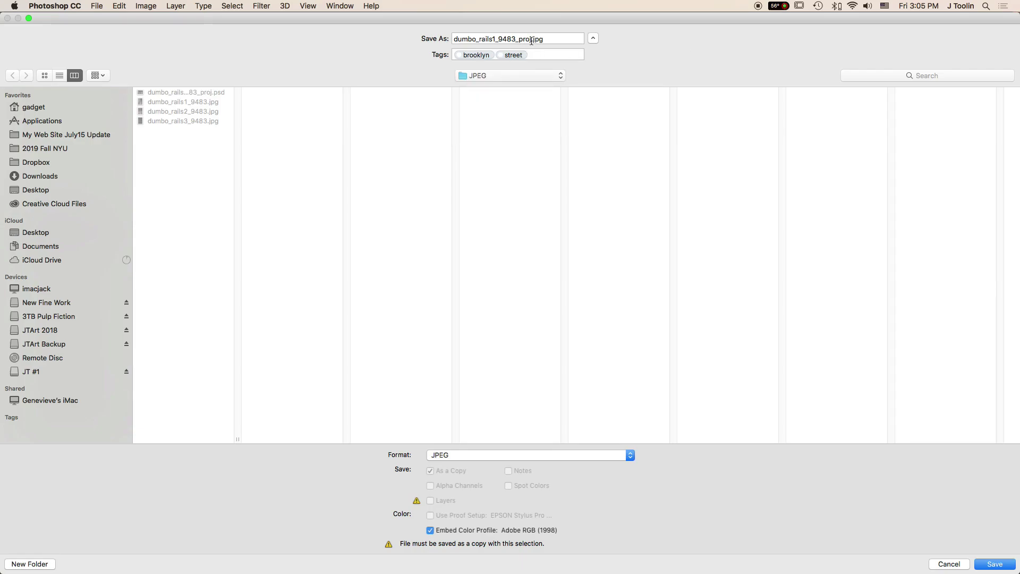
left_click(531, 39)
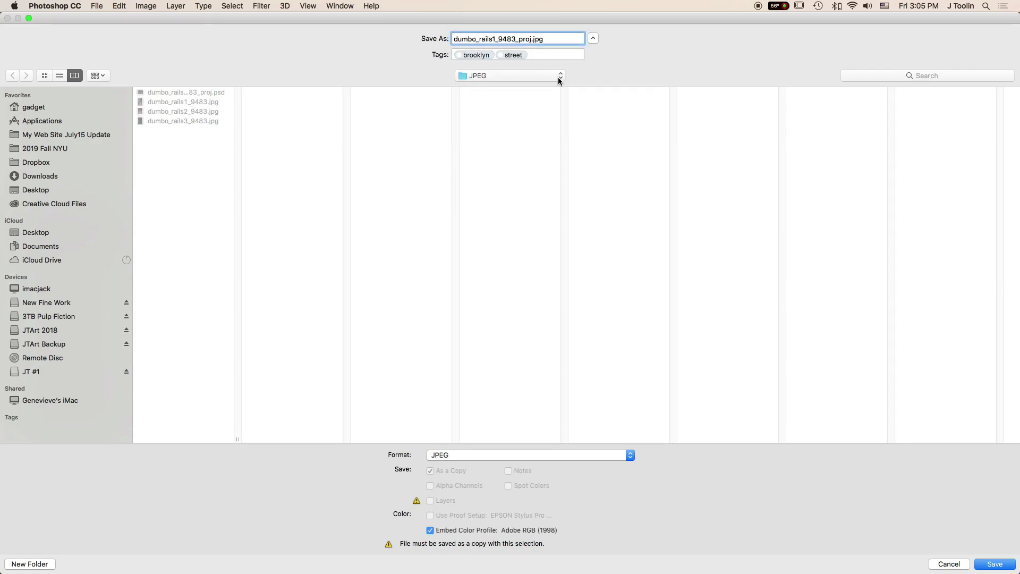
key("BackSpace")
key("BackSpace")
key("BackSpace")
key("BackSpace")
key("BackSpace")
type("_dlptych")
Save the diptych JPEG at quality 12.
left_click(995, 565)
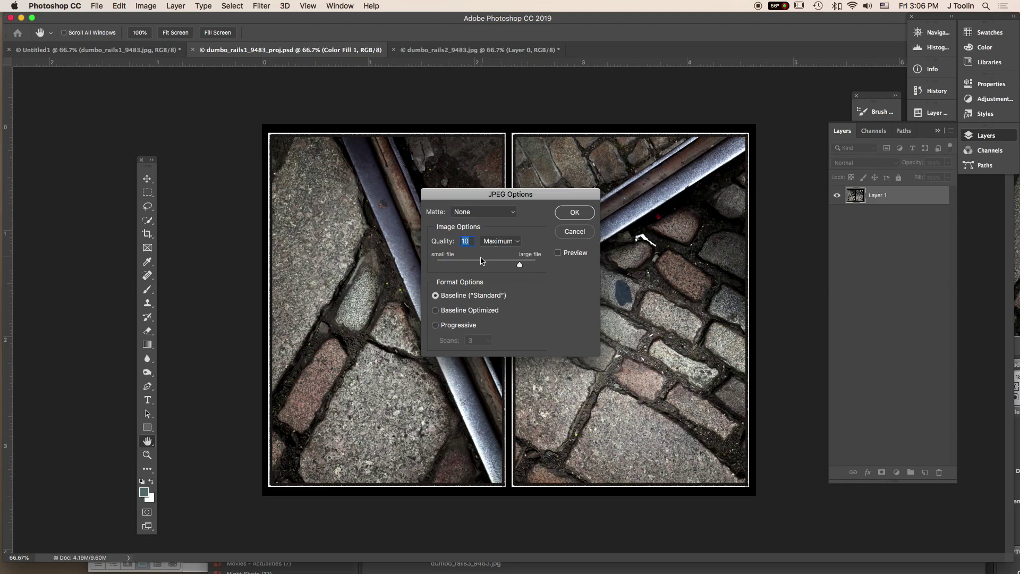
type("12")
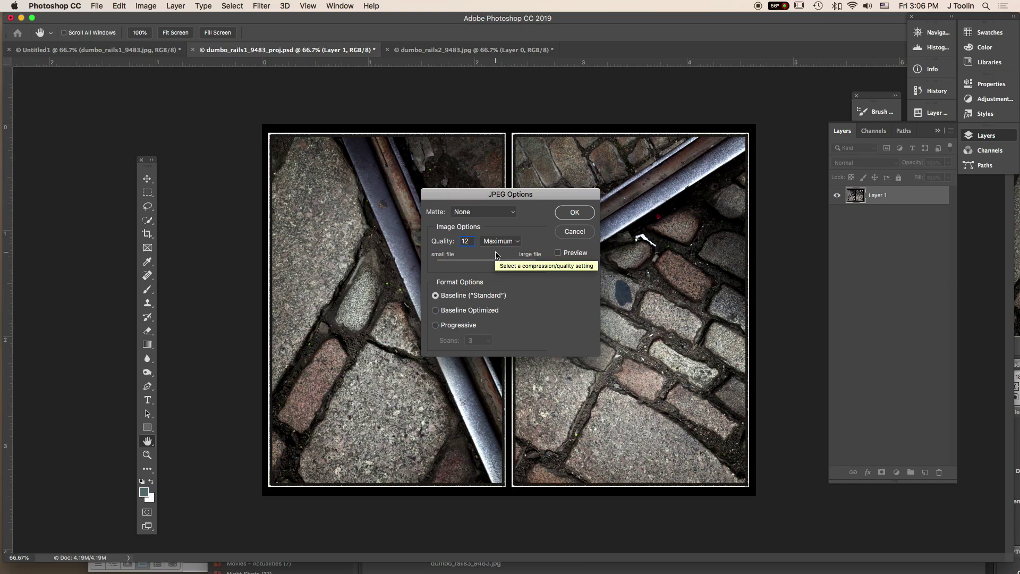
left_click(575, 213)
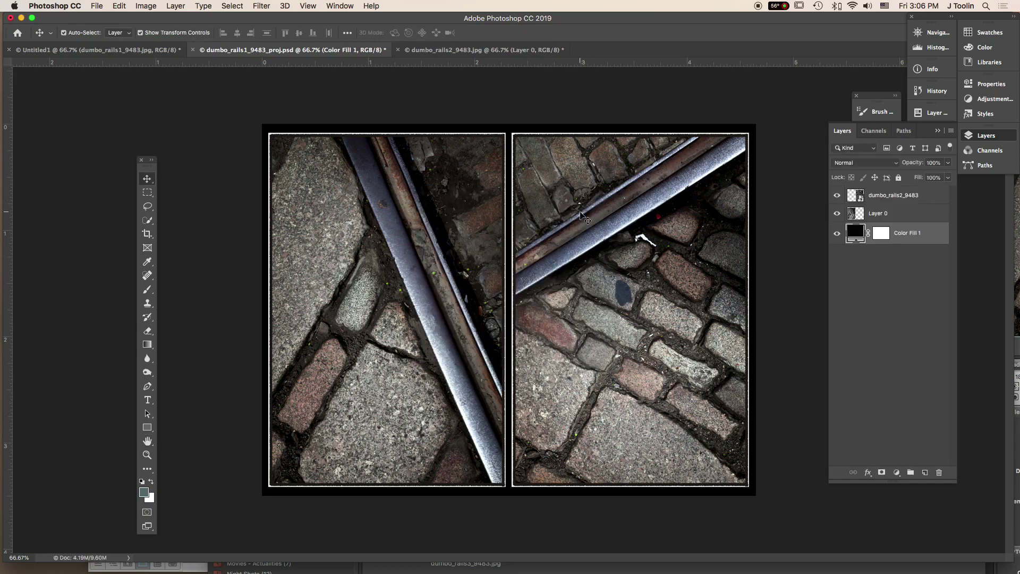
Maximise Bridge and review the diptych JPEG and proj PSD previews and metadata.
mouse_move(513, 571)
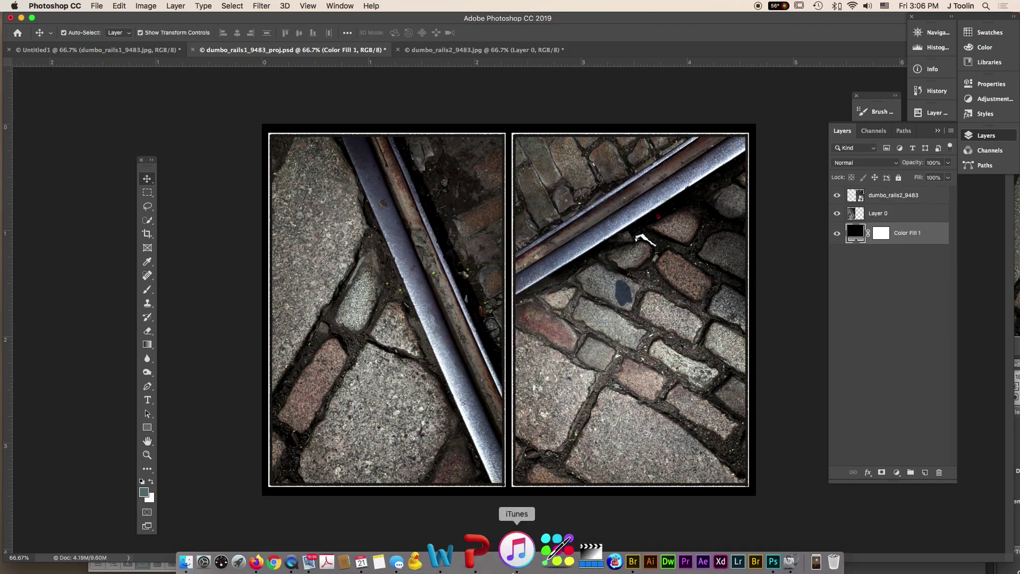
left_click(574, 562)
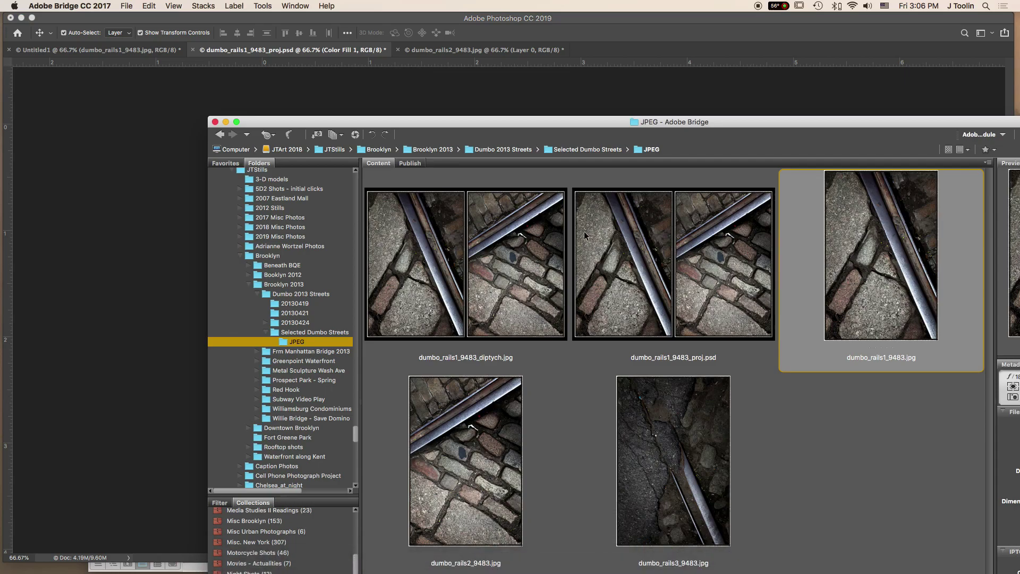
double_click(596, 120)
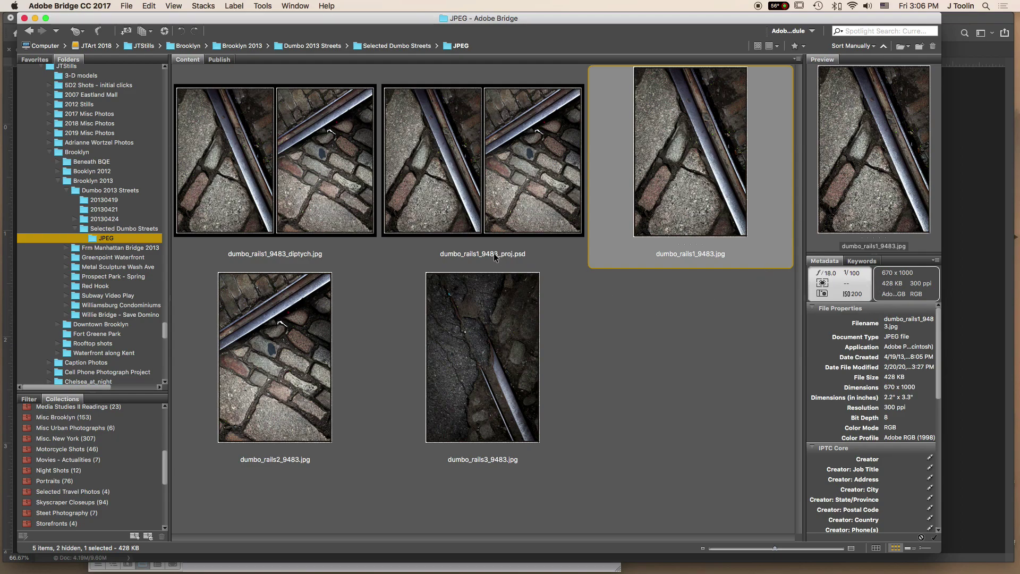
left_click(317, 148)
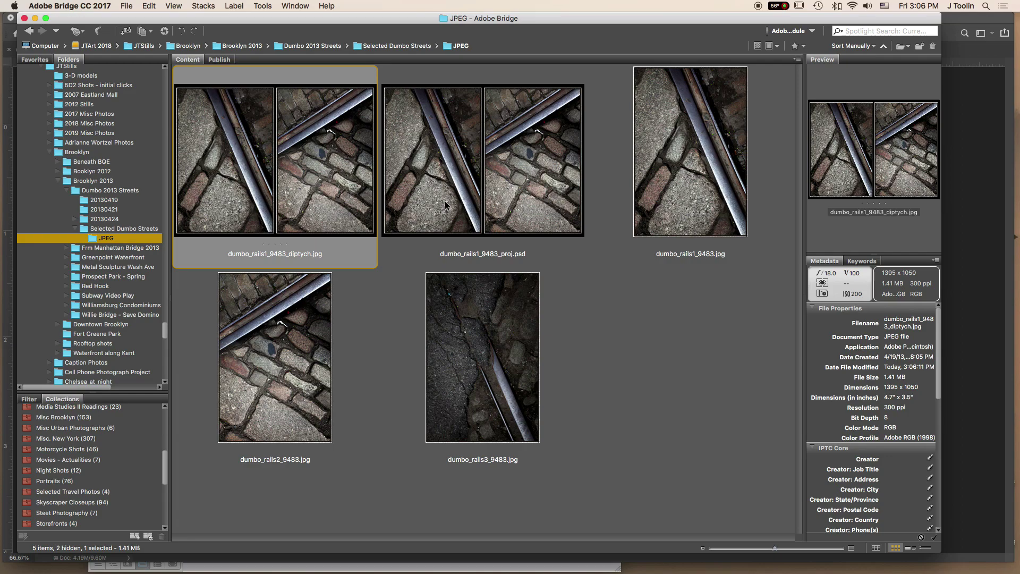
left_click(556, 189)
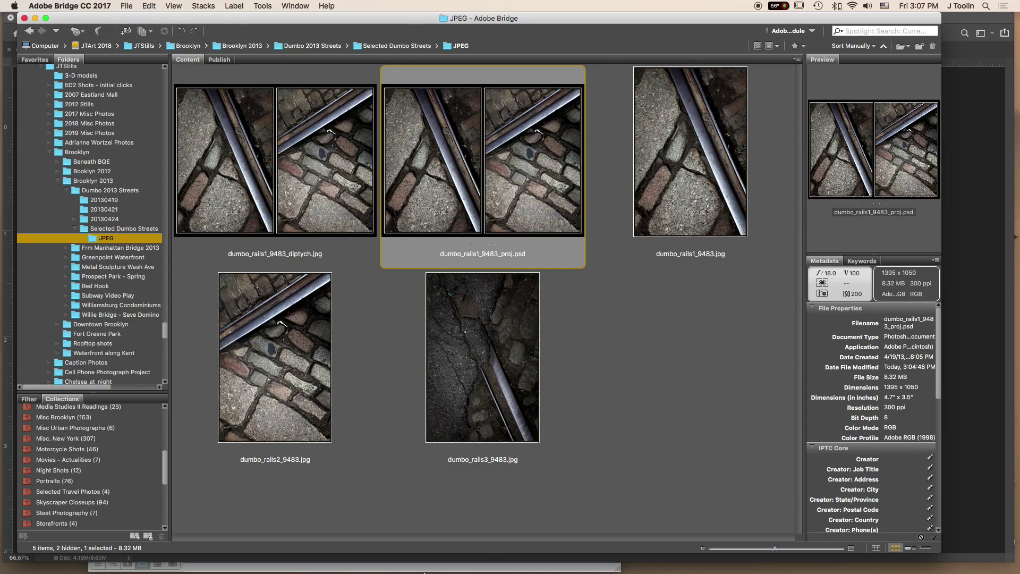
mouse_move(321, 570)
left_click(354, 553)
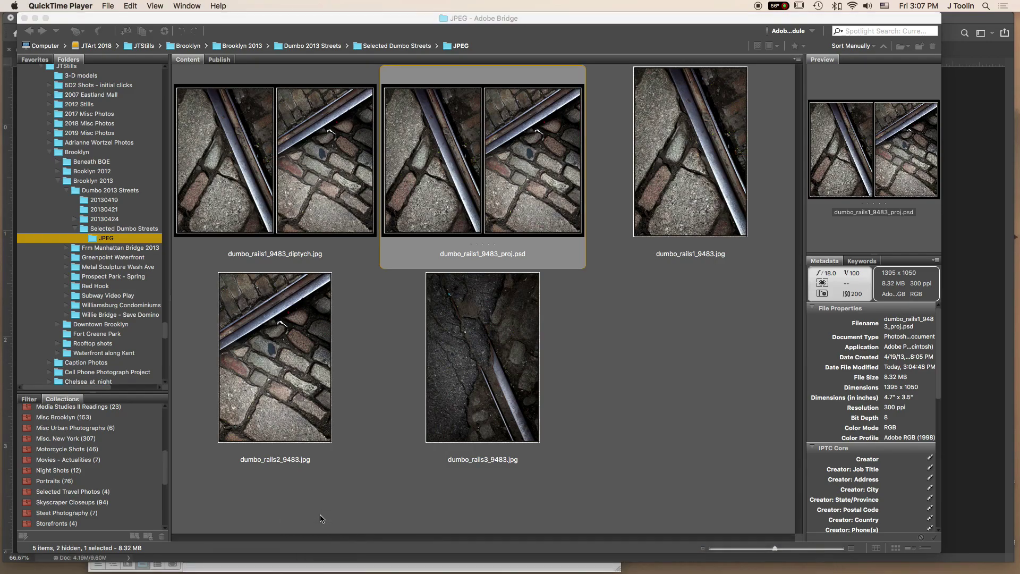